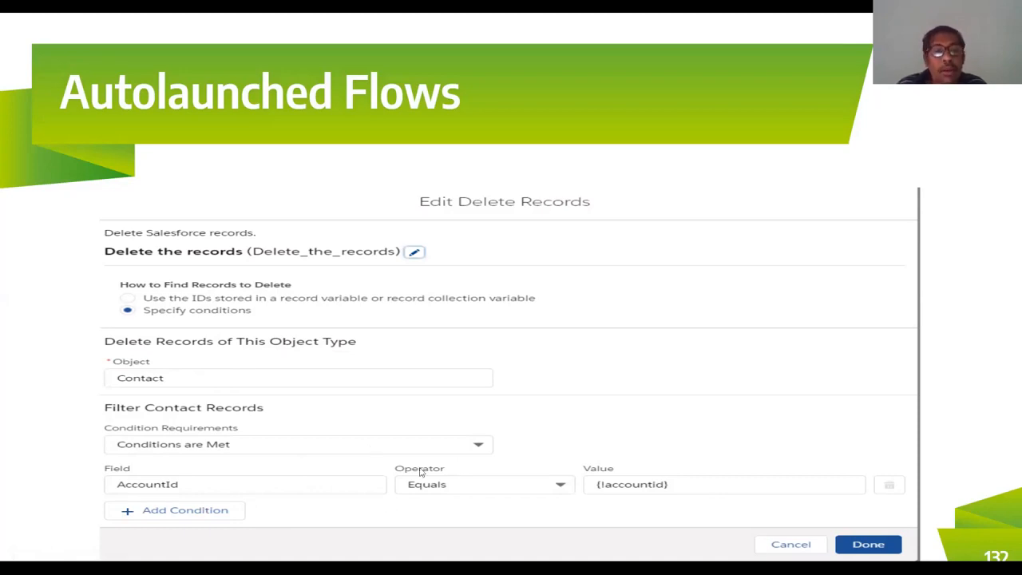
{"action": "left_click", "coordinate": [348, 472]}
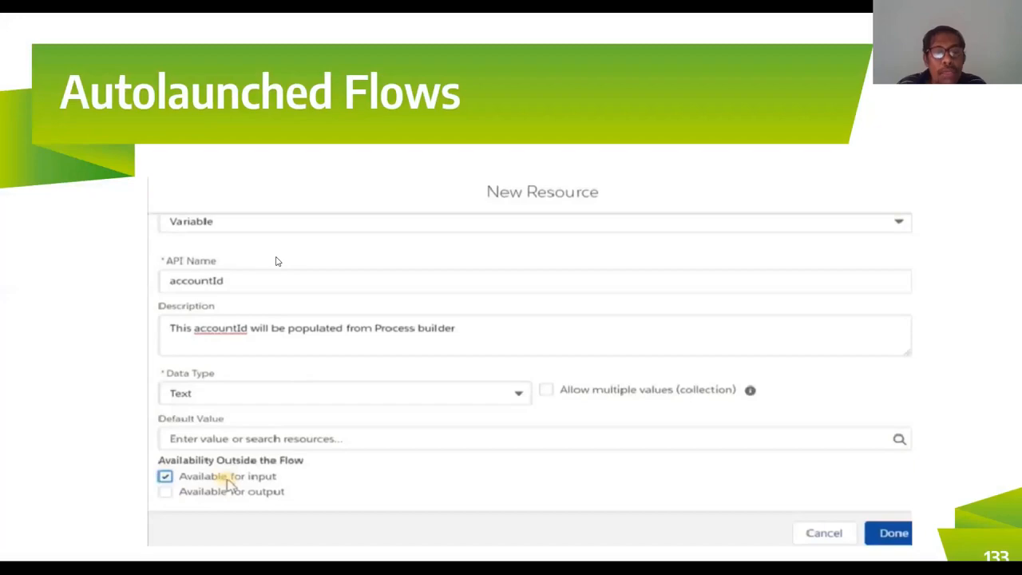
{"action": "key", "text": "Left"}
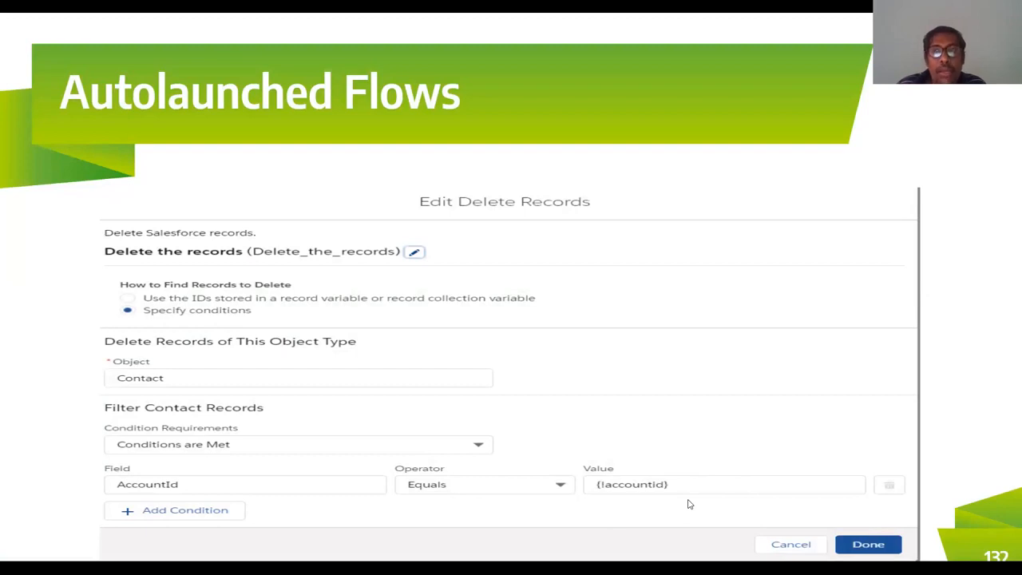
{"action": "key", "text": "Right"}
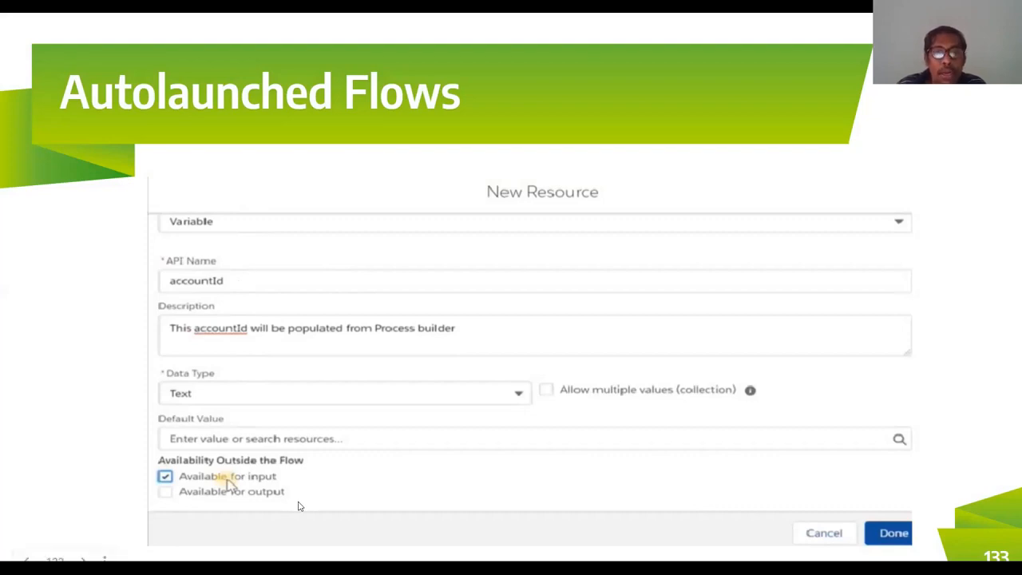
{"action": "key", "text": "Left"}
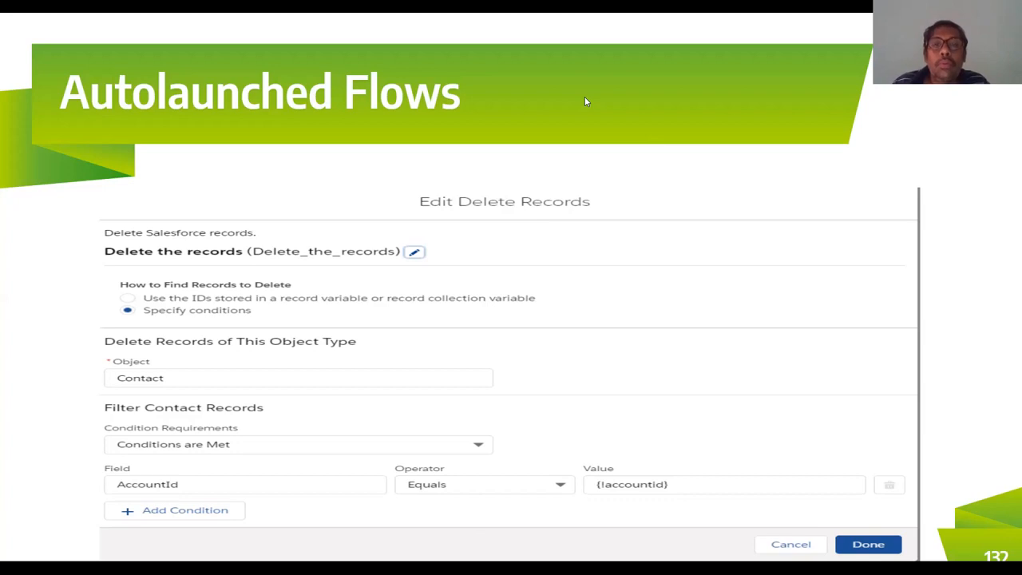
Step: Switch to the browser's Flows setup page and close the Burlington Textiles Corp of America account tab
{"action": "key", "text": "alt+Tab"}
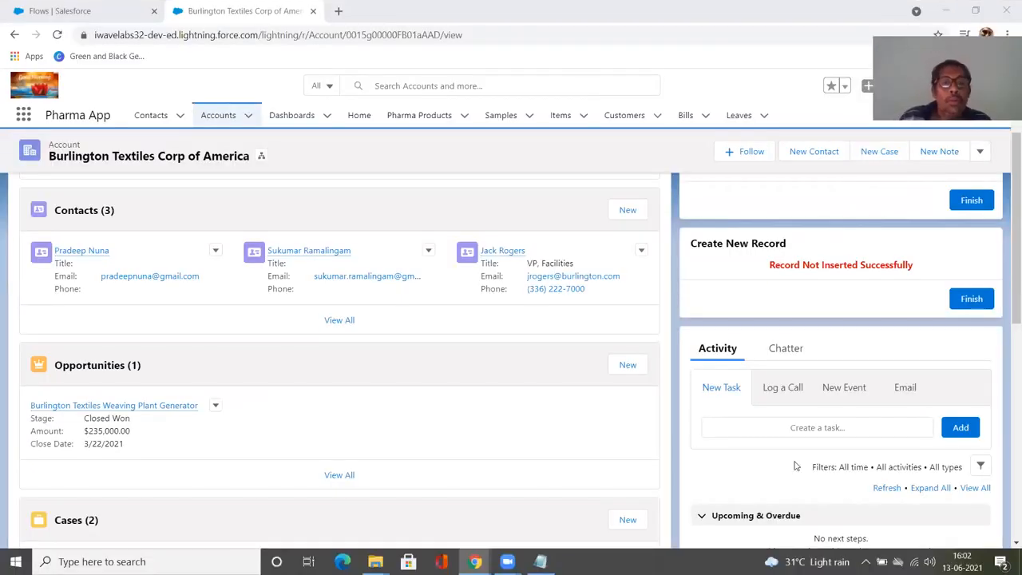
{"action": "left_click", "coordinate": [77, 15]}
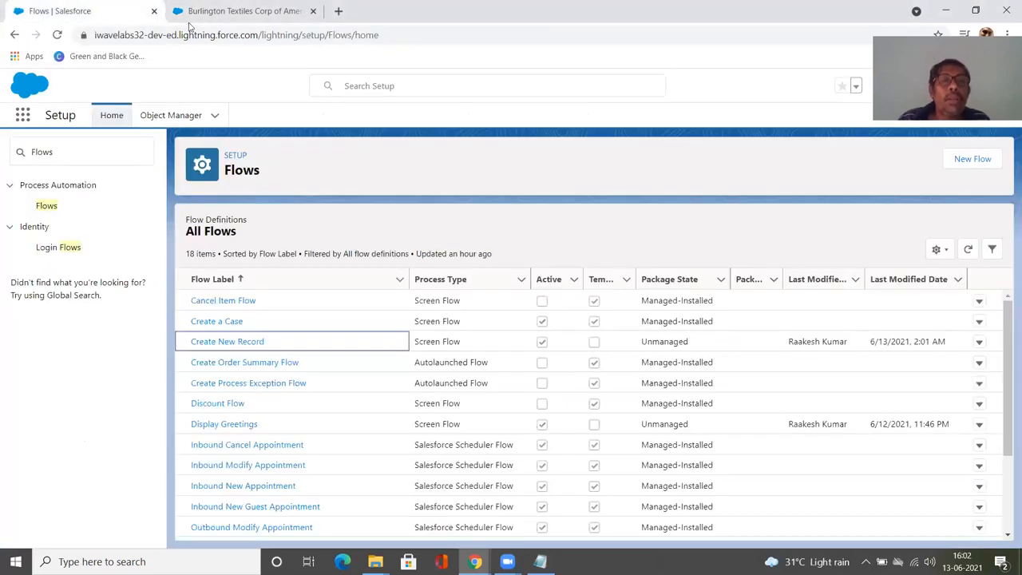
{"action": "left_click", "coordinate": [257, 18]}
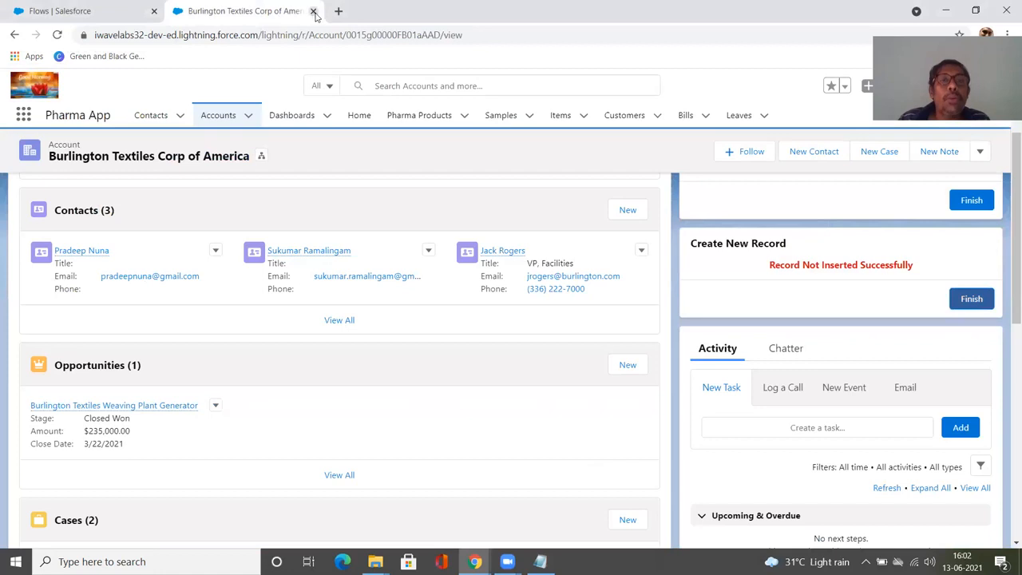
{"action": "left_click", "coordinate": [313, 11]}
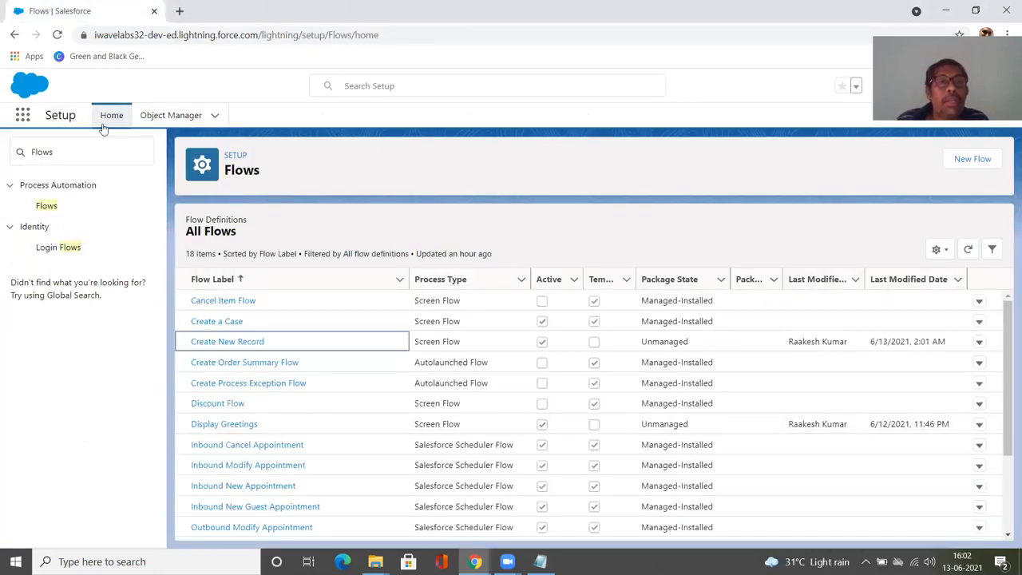
{"action": "left_click", "coordinate": [62, 213]}
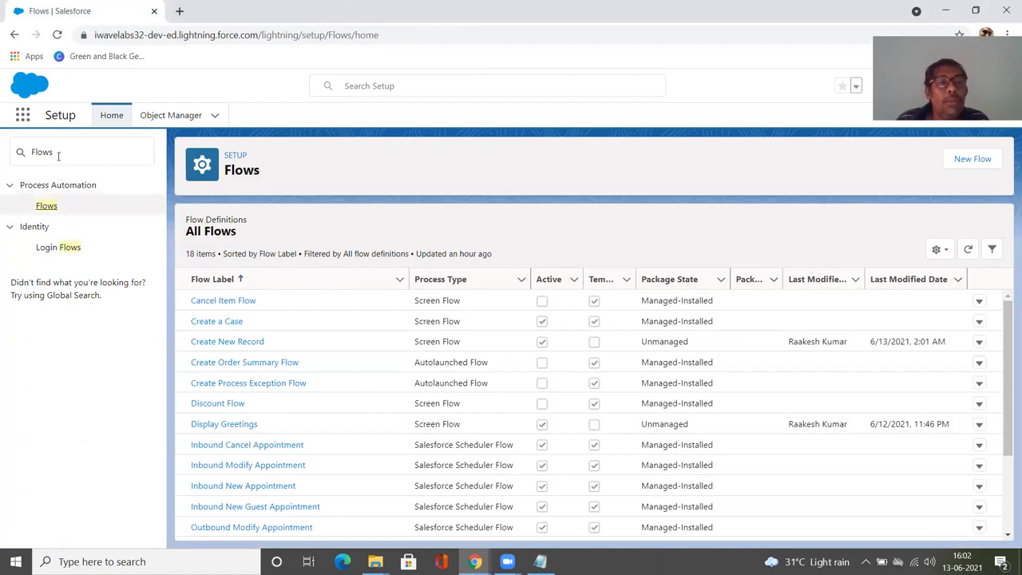
{"action": "left_click", "coordinate": [37, 210]}
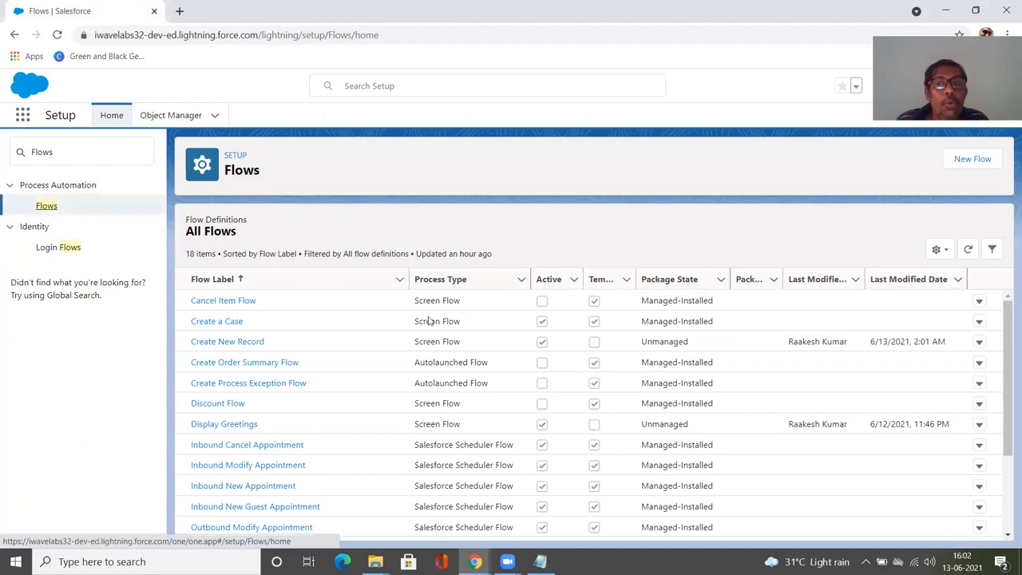
Step: Create a new Autolaunched Flow (No Trigger) with the Freeform layout
{"action": "left_click", "coordinate": [972, 158]}
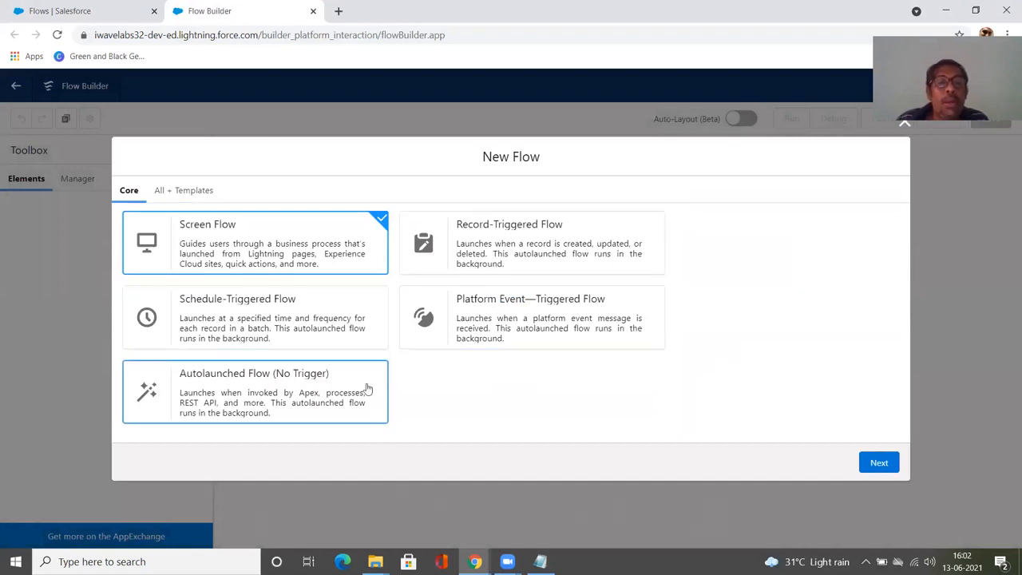
{"action": "left_click", "coordinate": [264, 383]}
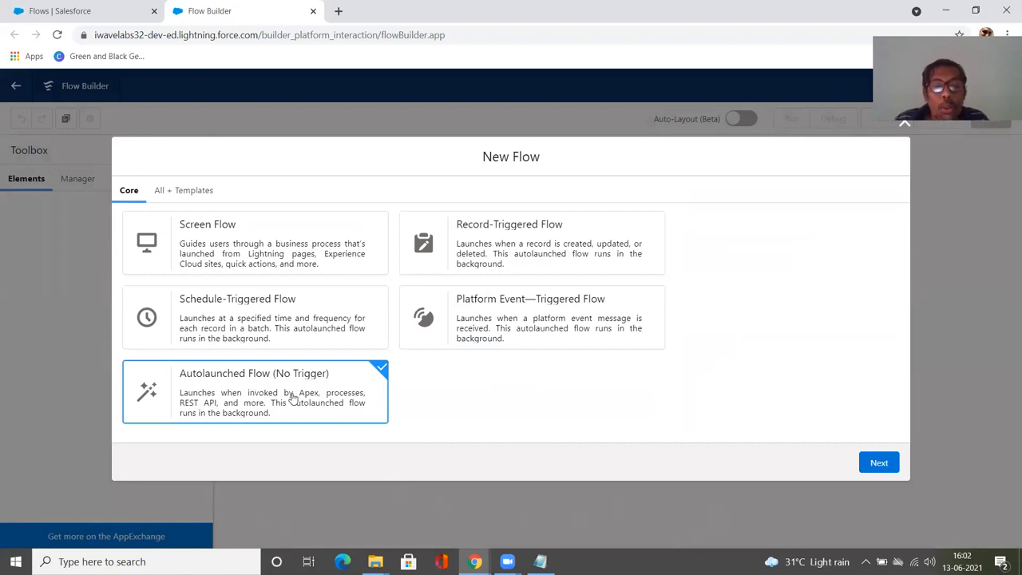
{"action": "left_click", "coordinate": [863, 465]}
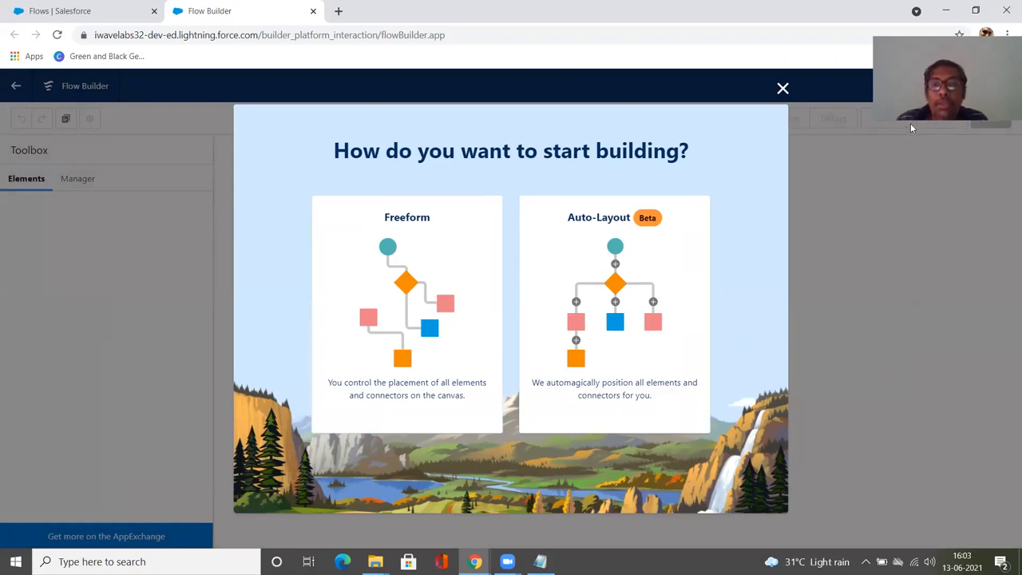
{"action": "left_click", "coordinate": [394, 314]}
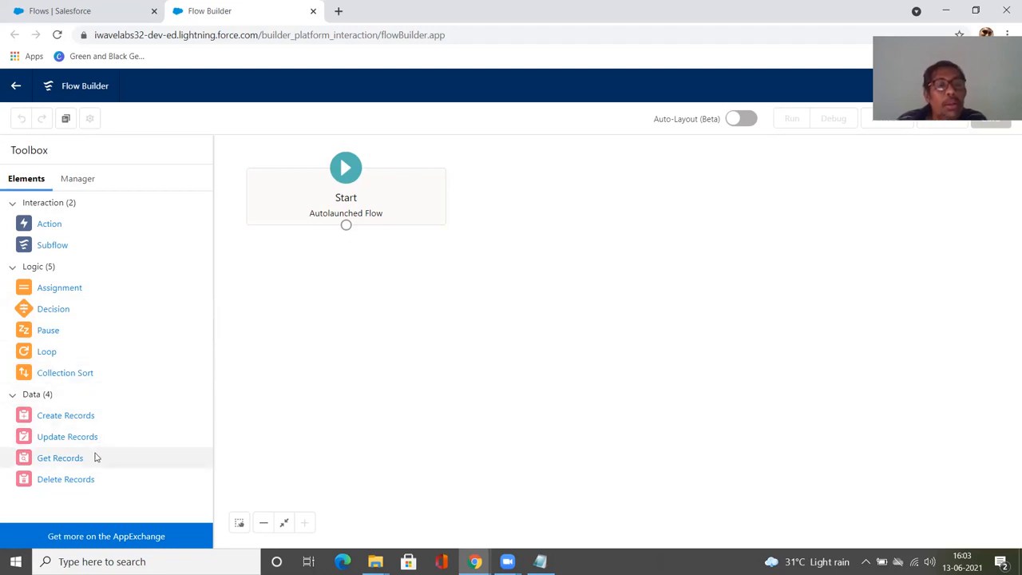
Step: Add a Delete Records element labelled Delete Record that finds records by specifying conditions
{"action": "left_click_drag", "start_coordinate": [93, 481], "coordinate": [549, 178]}
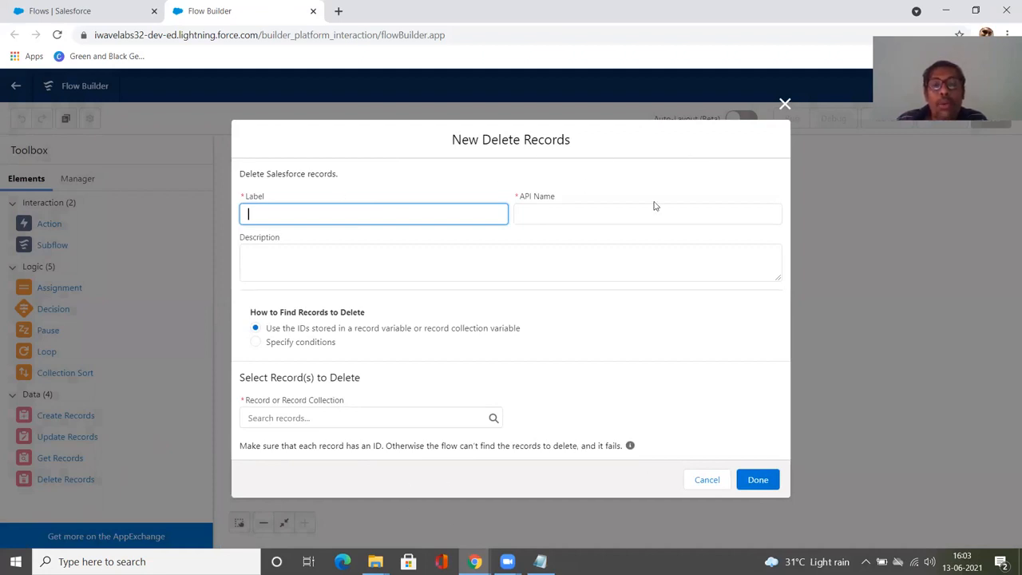
{"action": "type", "text": "Delete Record"}
{"action": "key", "text": "Tab"}
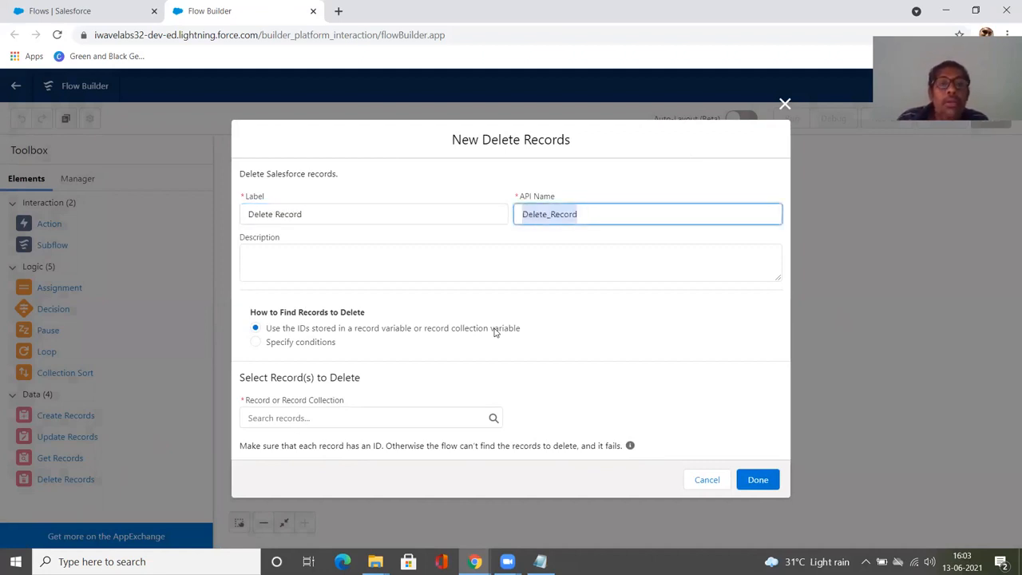
{"action": "left_click", "coordinate": [312, 263]}
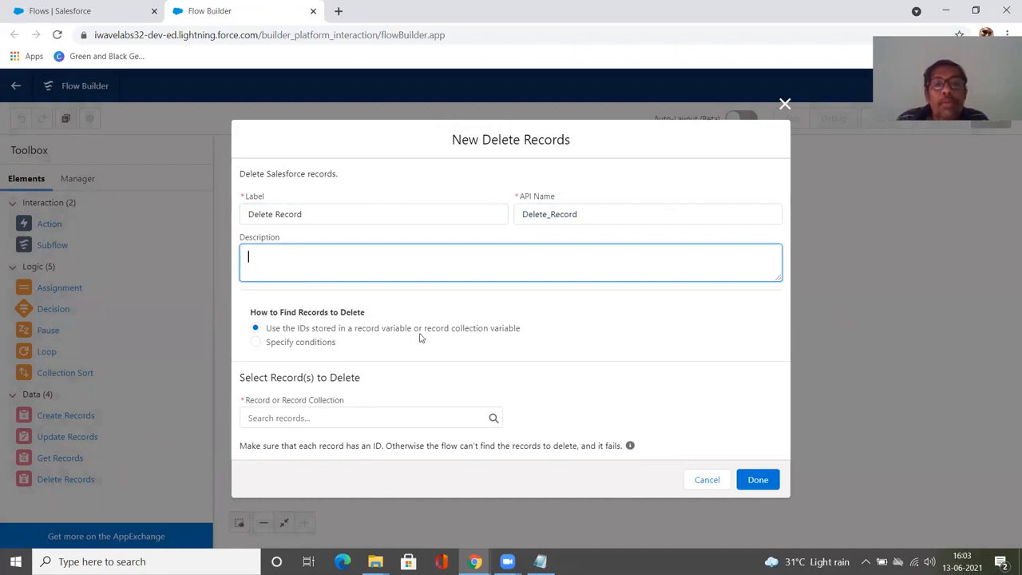
{"action": "left_click", "coordinate": [327, 343]}
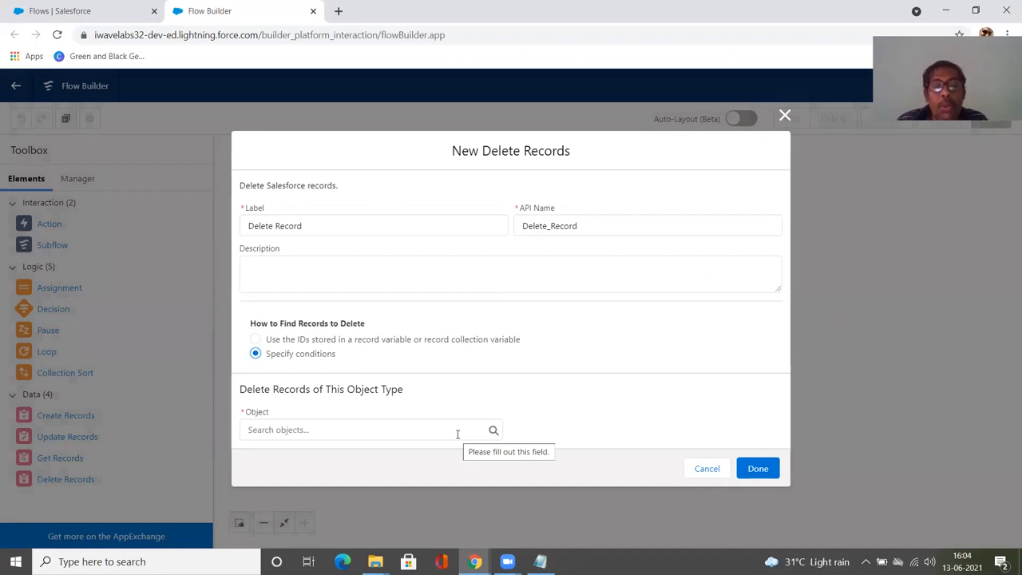
Step: Set the element's object to Contact and its filter condition field to AccountId
{"action": "left_click", "coordinate": [355, 431]}
{"action": "scroll", "coordinate": [359, 397], "scroll_direction": "down", "scroll_amount": 12}
{"action": "scroll", "coordinate": [359, 397], "scroll_direction": "down", "scroll_amount": 10}
{"action": "scroll", "coordinate": [359, 397], "scroll_direction": "down", "scroll_amount": 10}
{"action": "scroll", "coordinate": [359, 398], "scroll_direction": "down", "scroll_amount": 5}
{"action": "scroll", "coordinate": [360, 398], "scroll_direction": "down", "scroll_amount": 5}
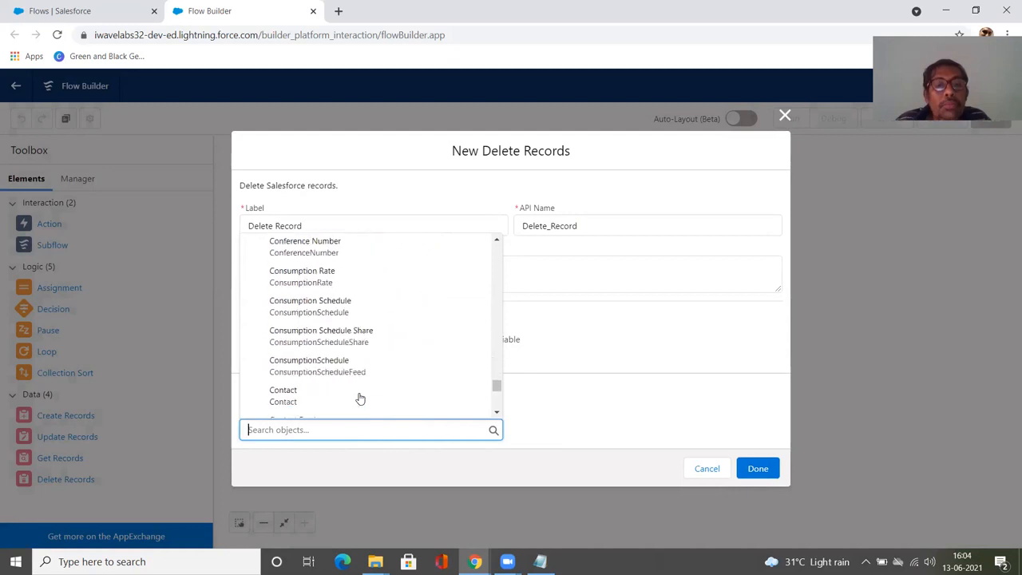
{"action": "left_click", "coordinate": [343, 332]}
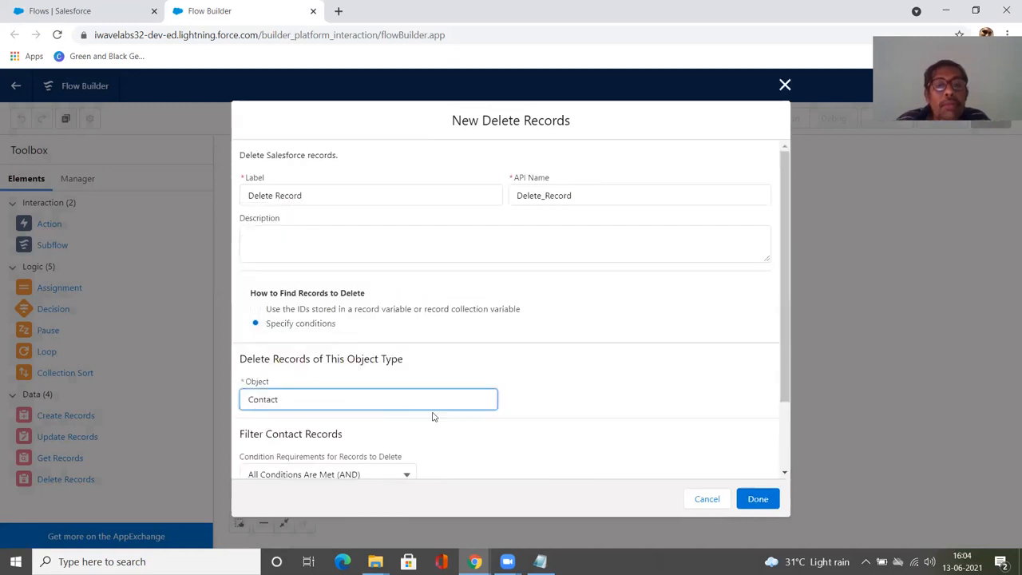
{"action": "scroll", "coordinate": [433, 415], "scroll_direction": "down", "scroll_amount": 2}
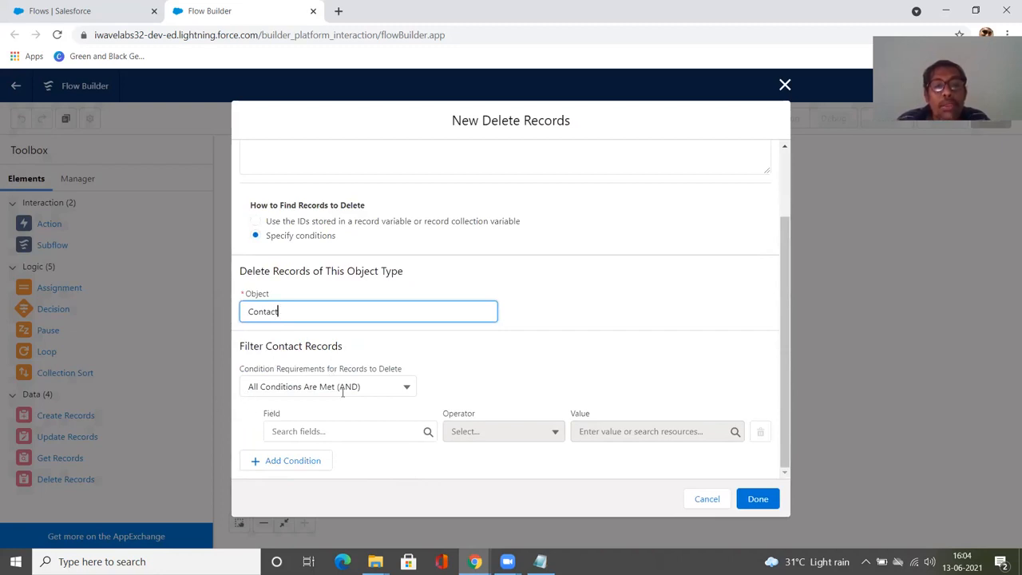
{"action": "left_click", "coordinate": [310, 431]}
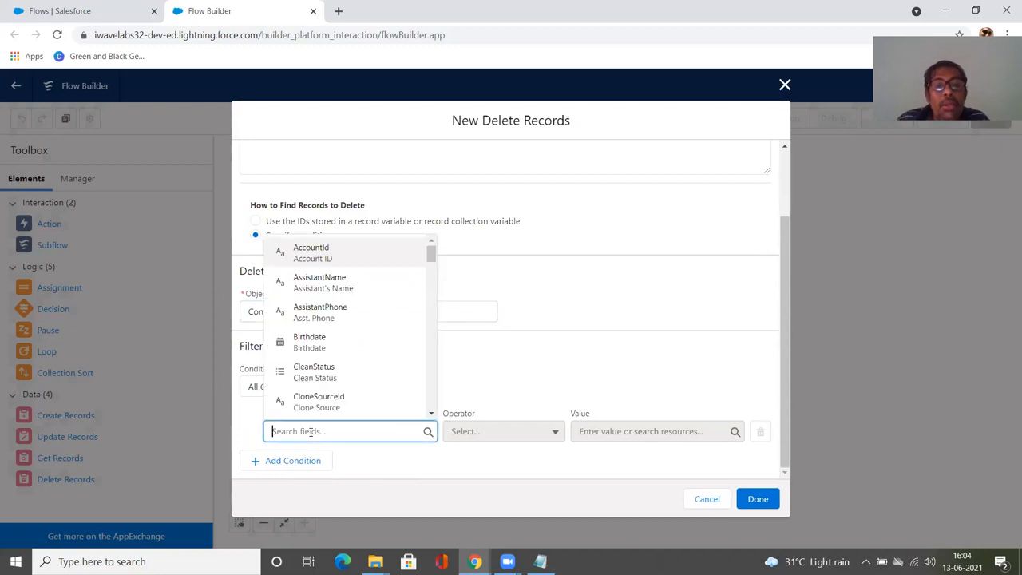
{"action": "left_click", "coordinate": [372, 254]}
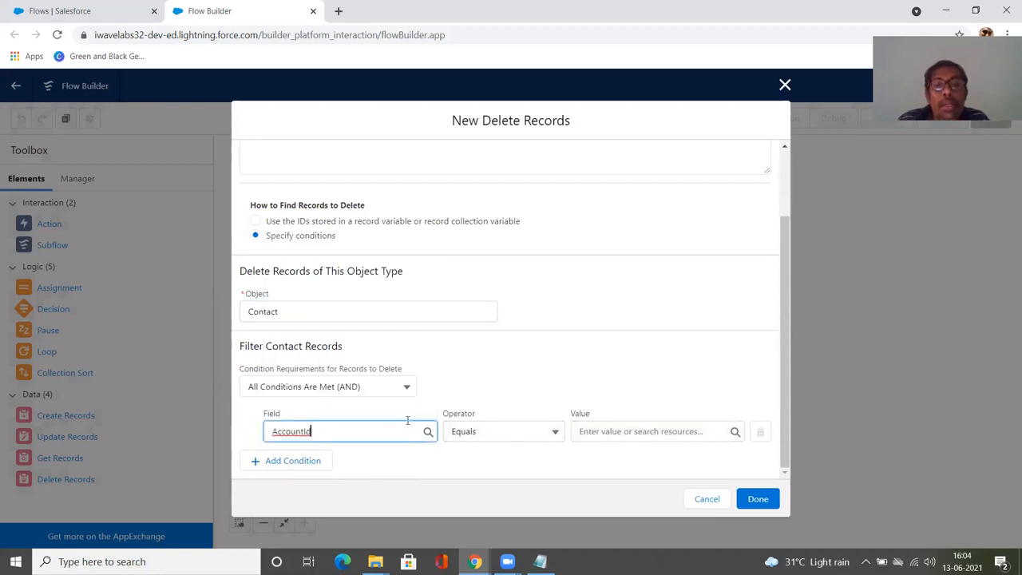
Step: Create a new Text variable resource named accountId as the condition value and finish the Delete Records element
{"action": "left_click", "coordinate": [628, 433]}
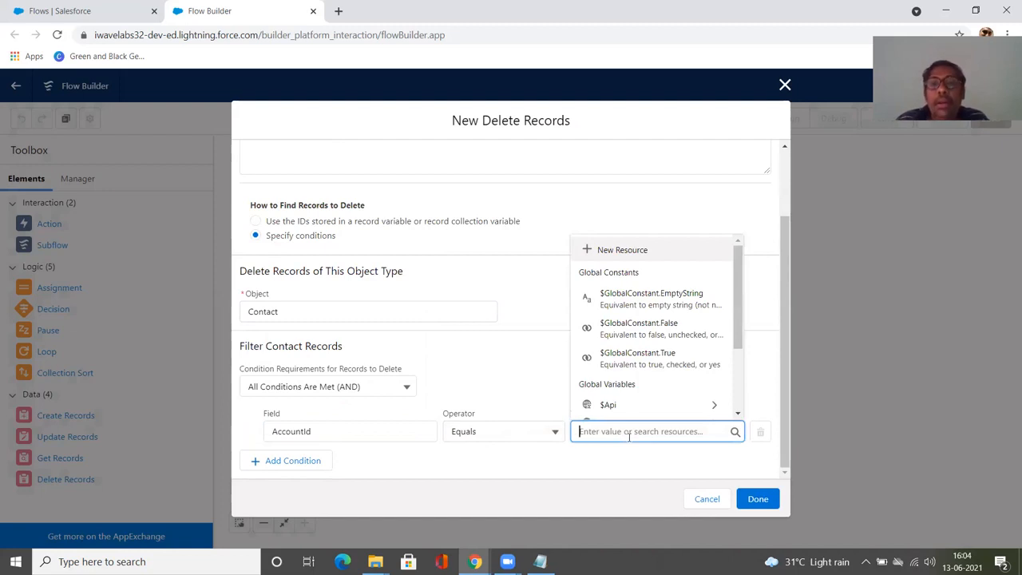
{"action": "left_click", "coordinate": [629, 250]}
{"action": "left_click", "coordinate": [315, 265]}
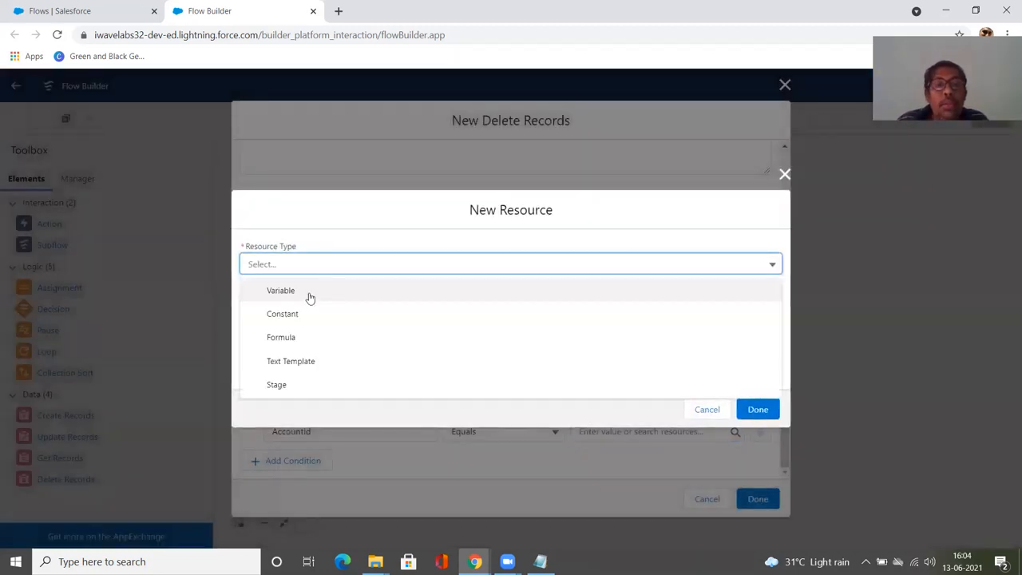
{"action": "left_click", "coordinate": [310, 294]}
{"action": "left_click", "coordinate": [310, 295]}
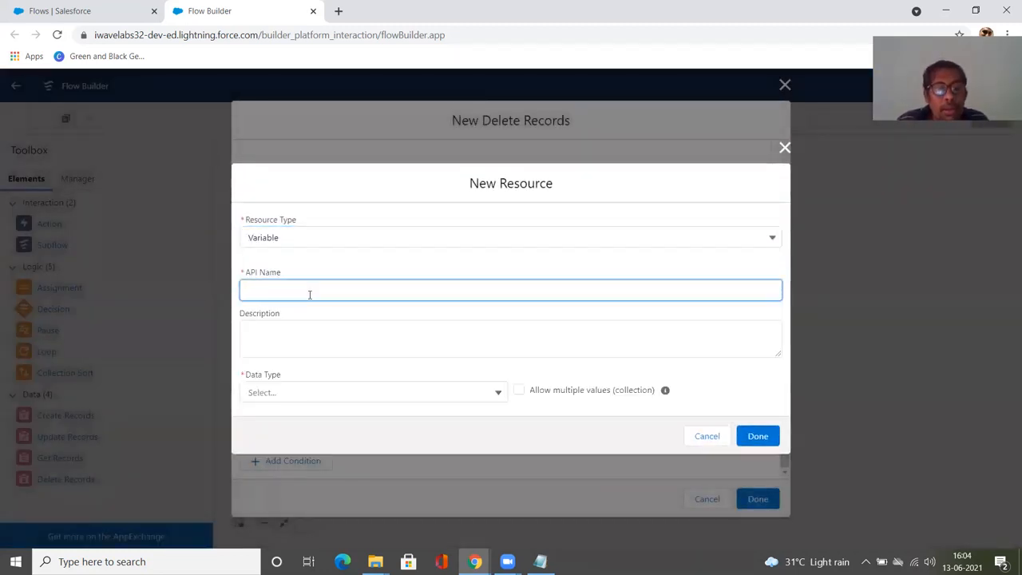
{"action": "type", "text": "accountId"}
{"action": "key", "text": "Tab"}
{"action": "left_click", "coordinate": [264, 393]}
{"action": "left_click", "coordinate": [294, 212]}
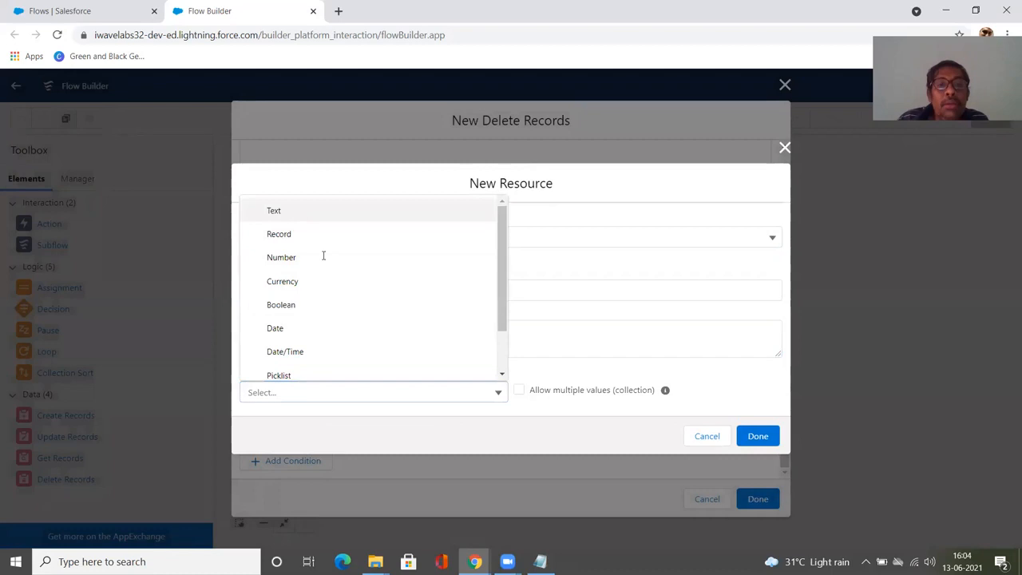
{"action": "left_click", "coordinate": [275, 427]}
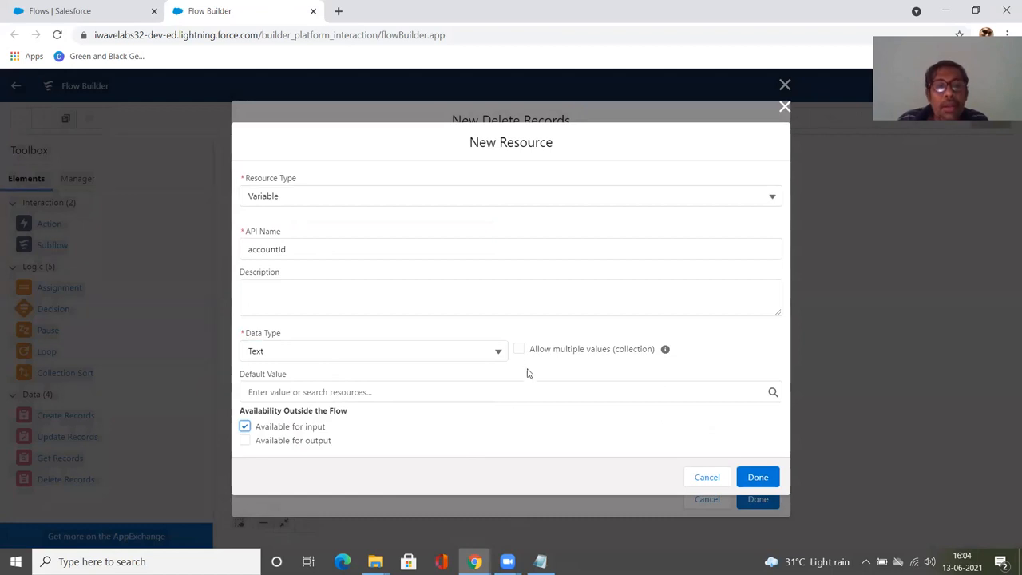
{"action": "left_click", "coordinate": [757, 477]}
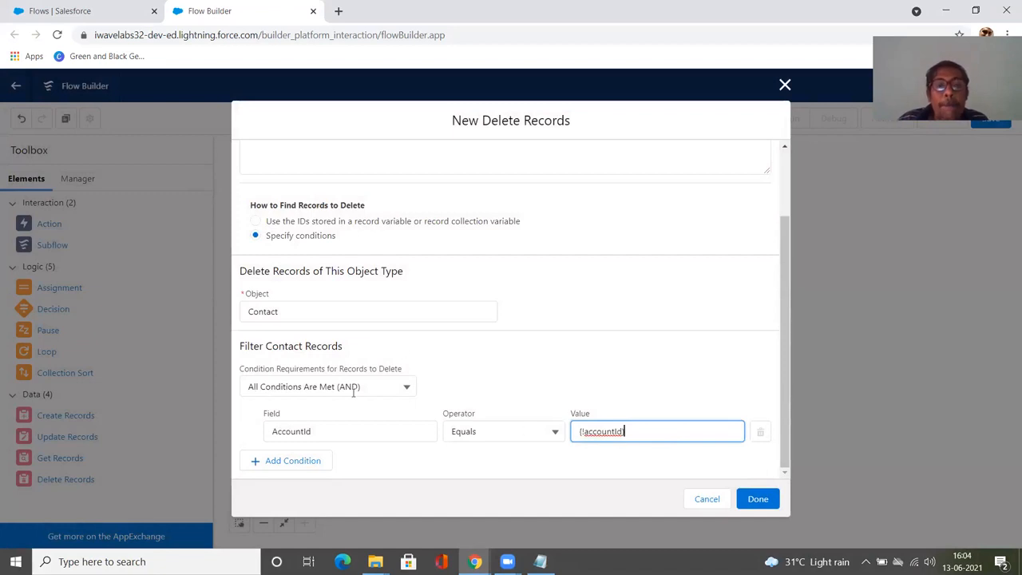
{"action": "left_click", "coordinate": [758, 501]}
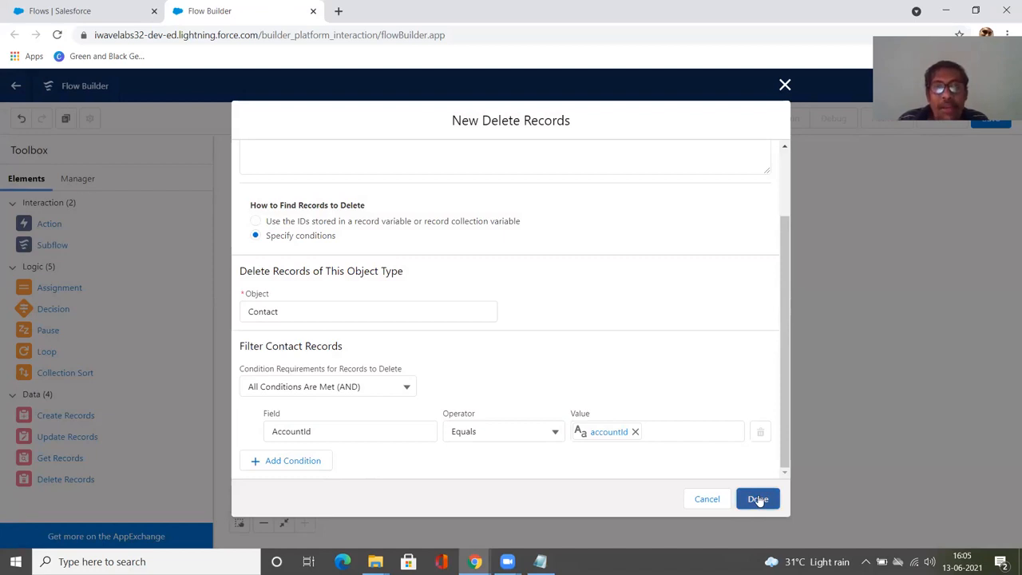
{"action": "left_click", "coordinate": [758, 499]}
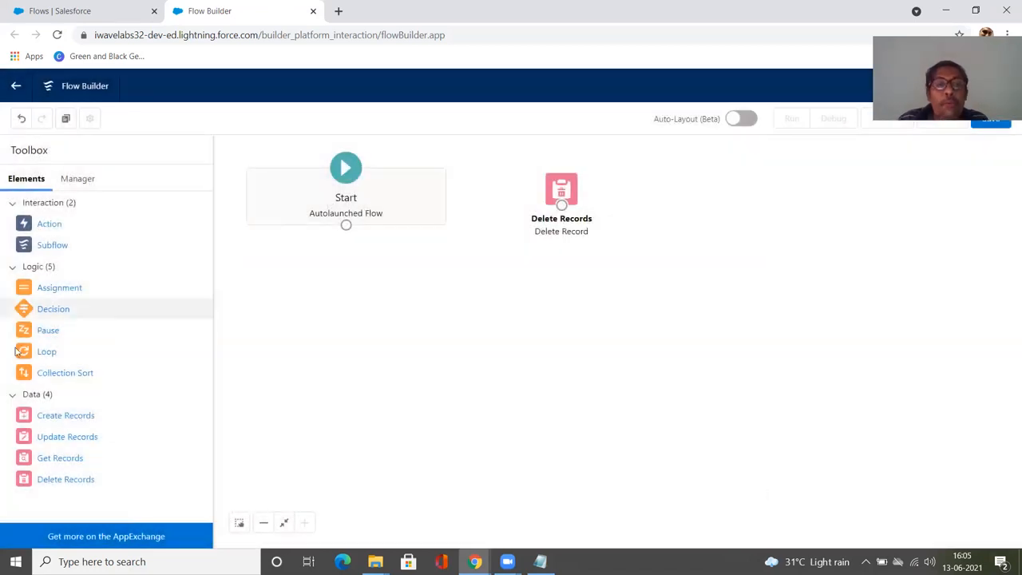
Step: Connect the Start element to the Delete Record element
{"action": "left_click_drag", "start_coordinate": [346, 225], "coordinate": [561, 205]}
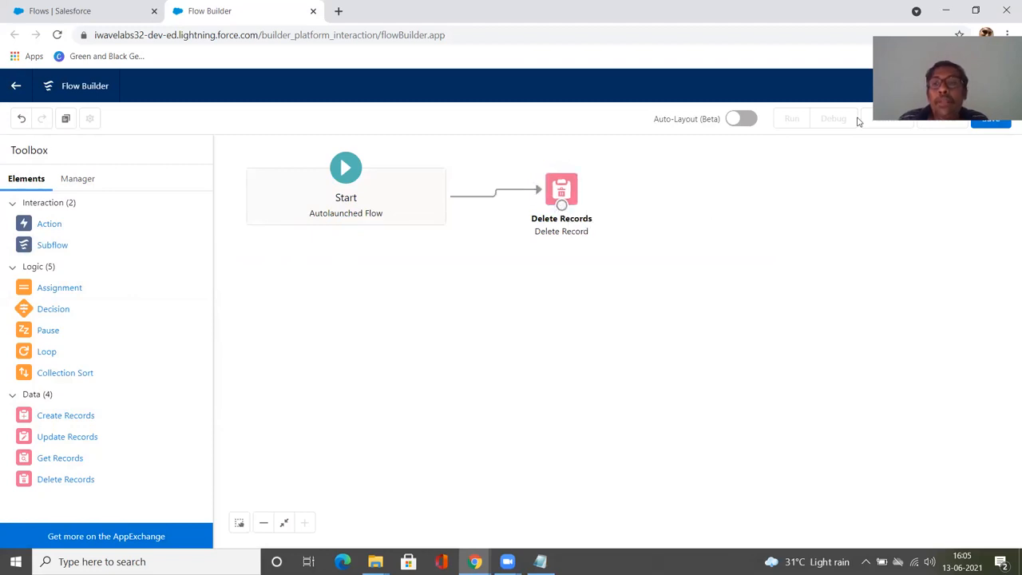
Step: Save the flow with the label "Deleting the record" and the description "Deleting a record autolaunched flow"
{"action": "left_click", "coordinate": [980, 120]}
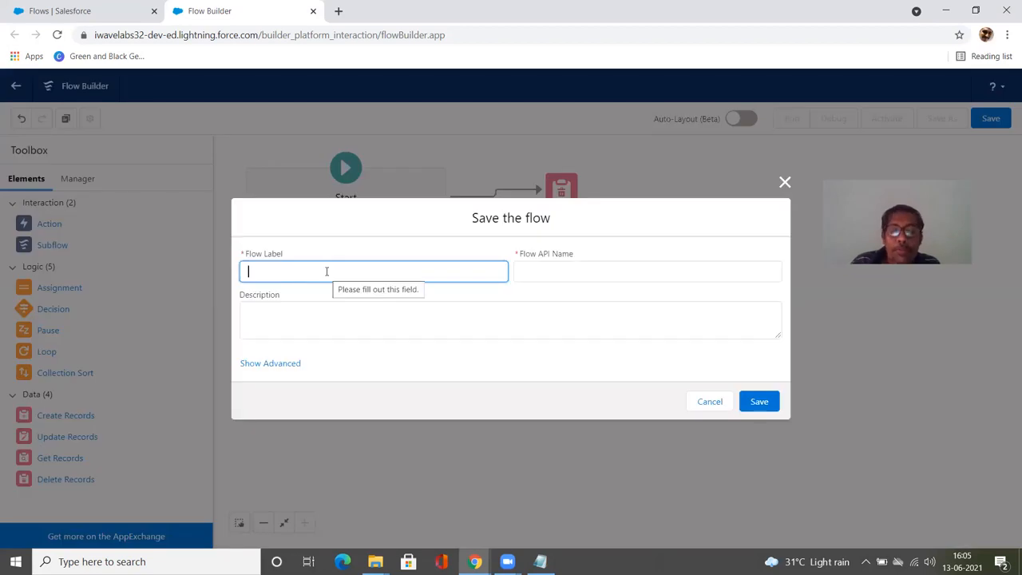
{"action": "type", "text": "Deleting the r"}
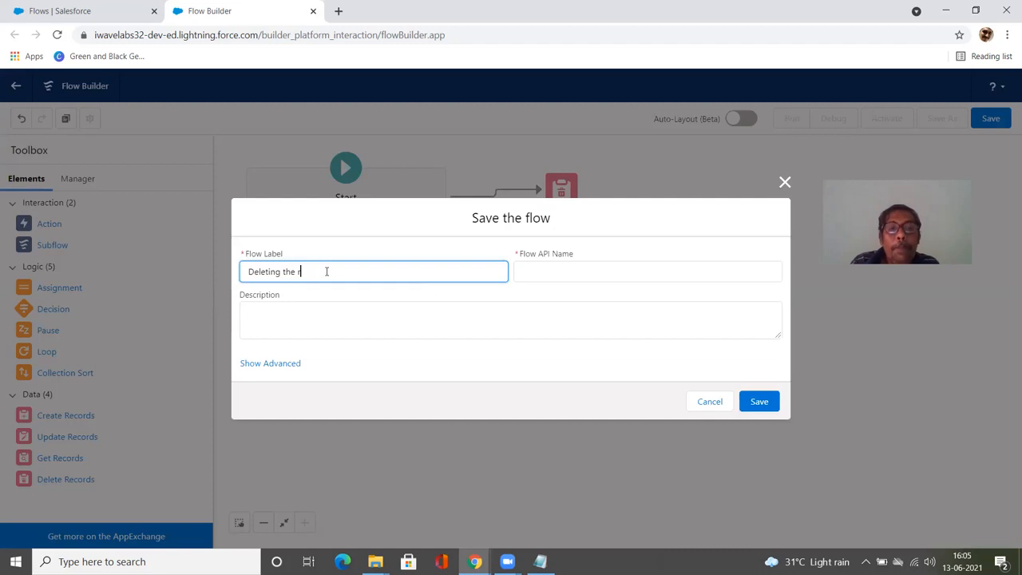
{"action": "type", "text": "eccord"}
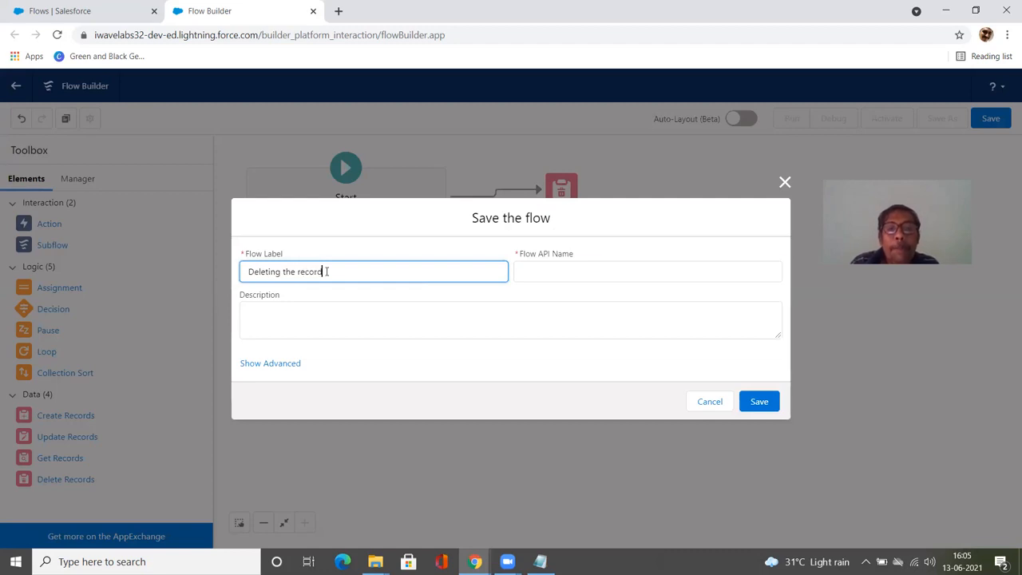
{"action": "key", "text": "Tab"}
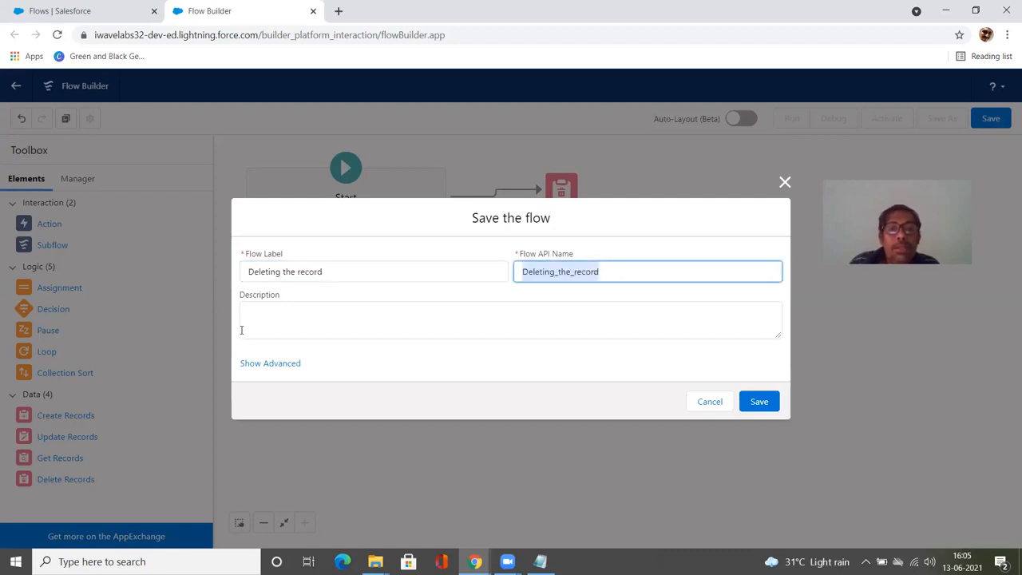
{"action": "left_click", "coordinate": [241, 330]}
{"action": "type", "text": "De"}
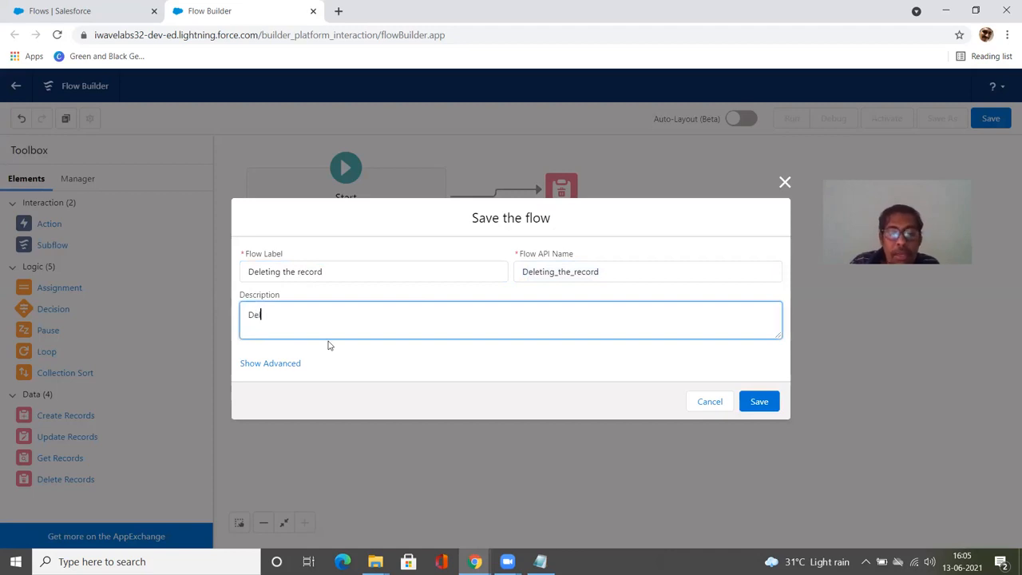
{"action": "type", "text": "leting a recor"}
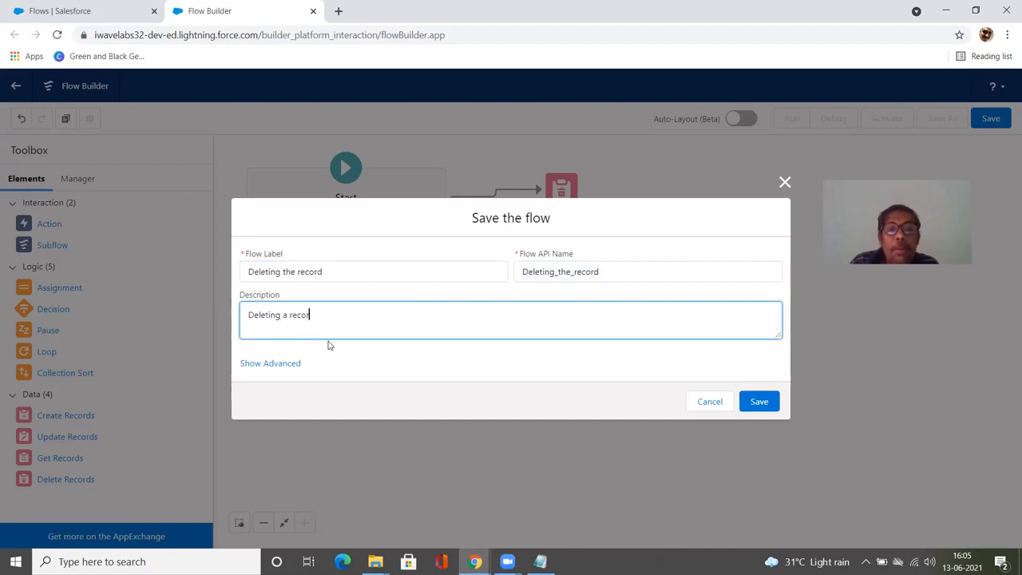
{"action": "type", "text": "d auto"}
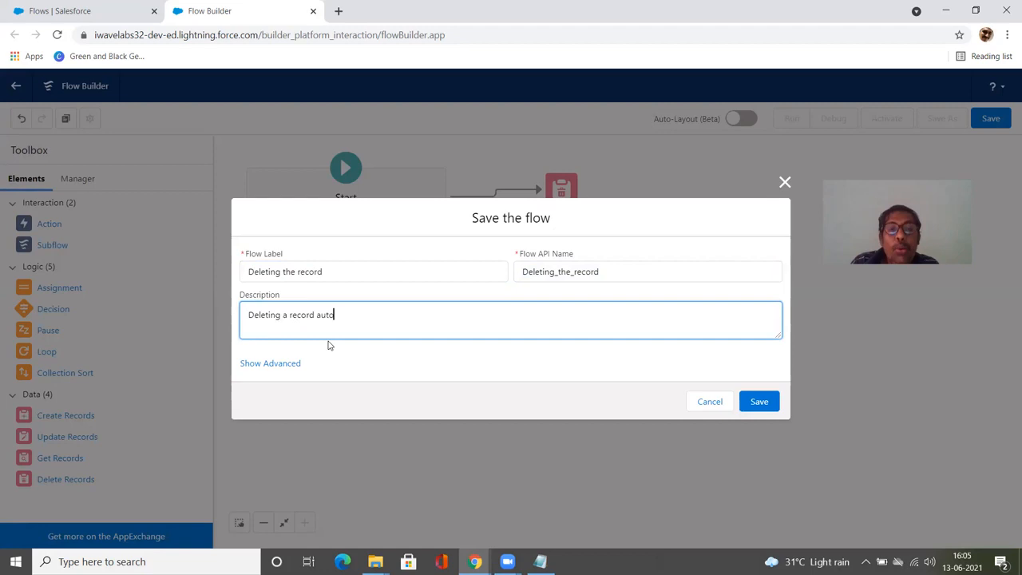
{"action": "type", "text": "launched flow"}
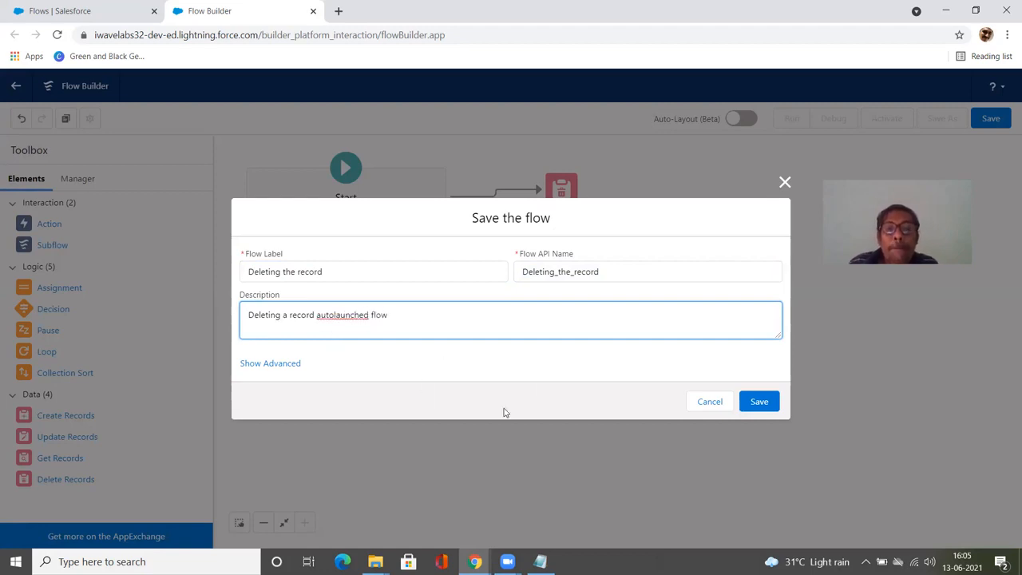
{"action": "left_click", "coordinate": [751, 404]}
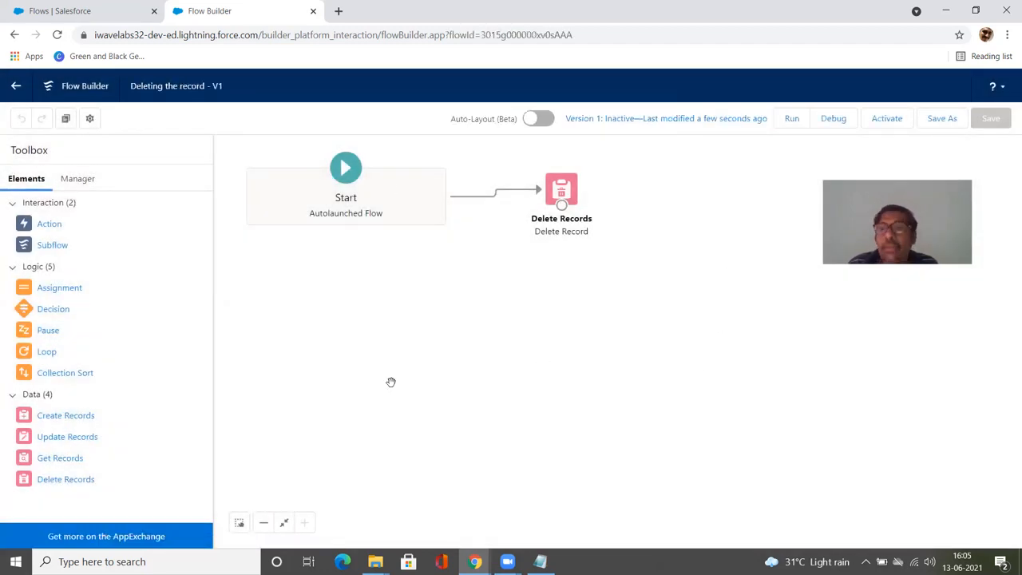
Step: Activate the flow and exit Flow Builder back to the flows list
{"action": "left_click", "coordinate": [890, 123]}
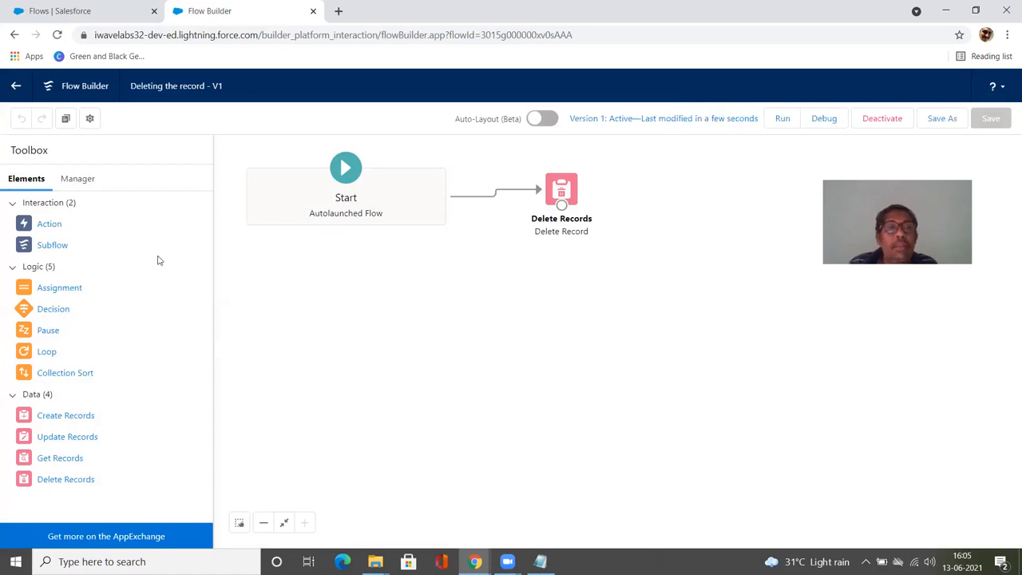
{"action": "left_click", "coordinate": [11, 86]}
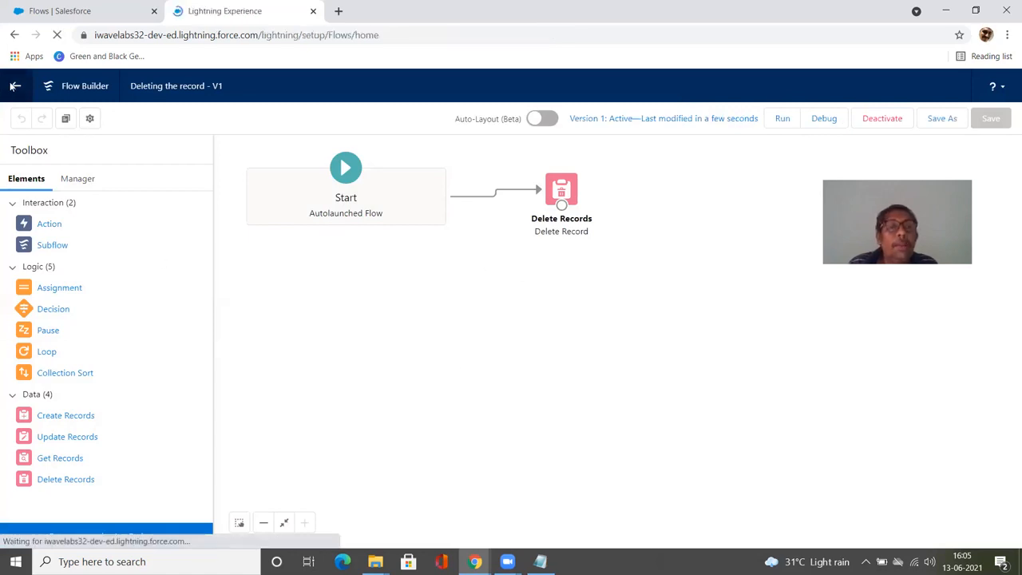
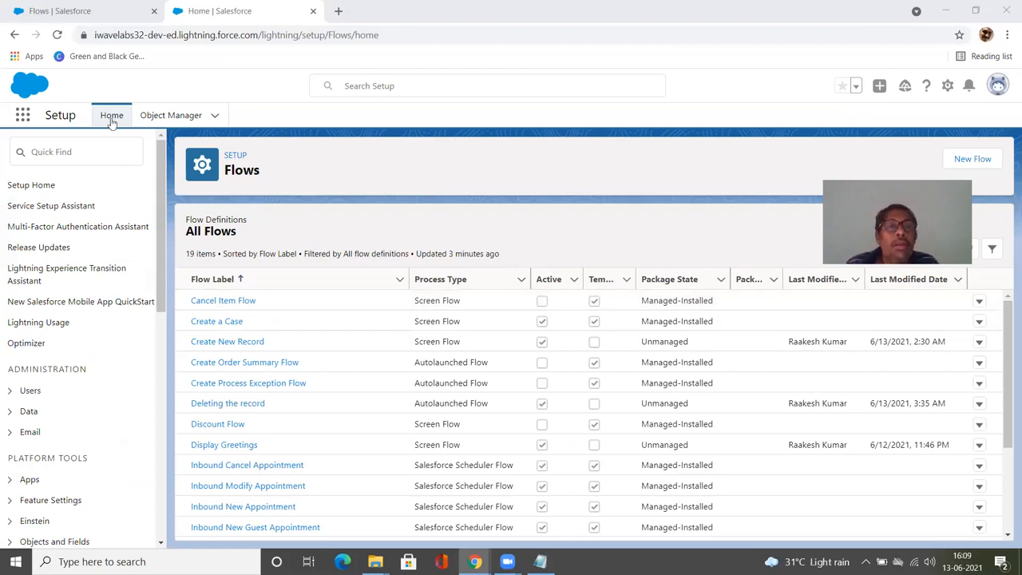
Step: Search Setup for Process Builder and open it
{"action": "left_click", "coordinate": [81, 151]}
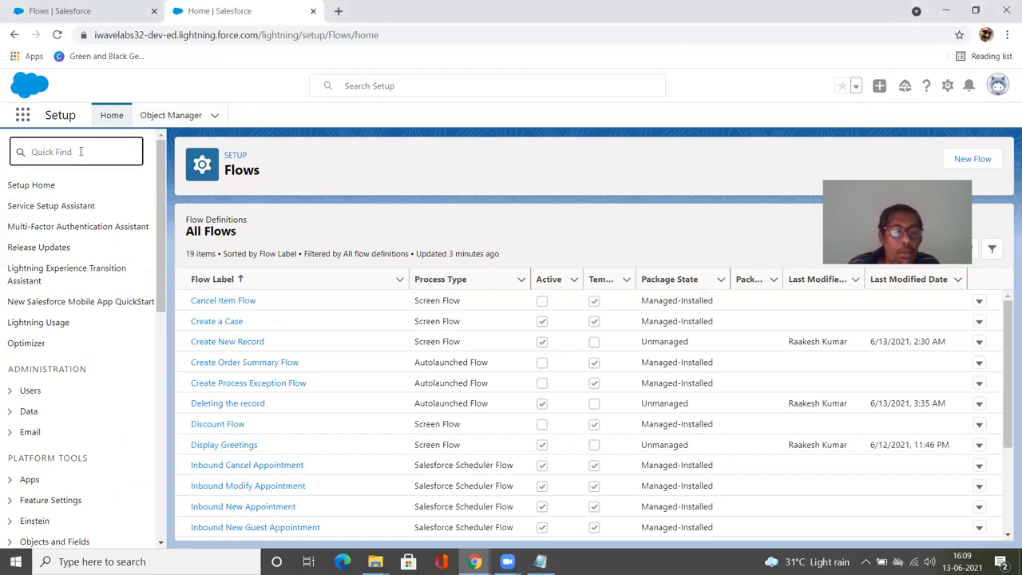
{"action": "type", "text": "F"}
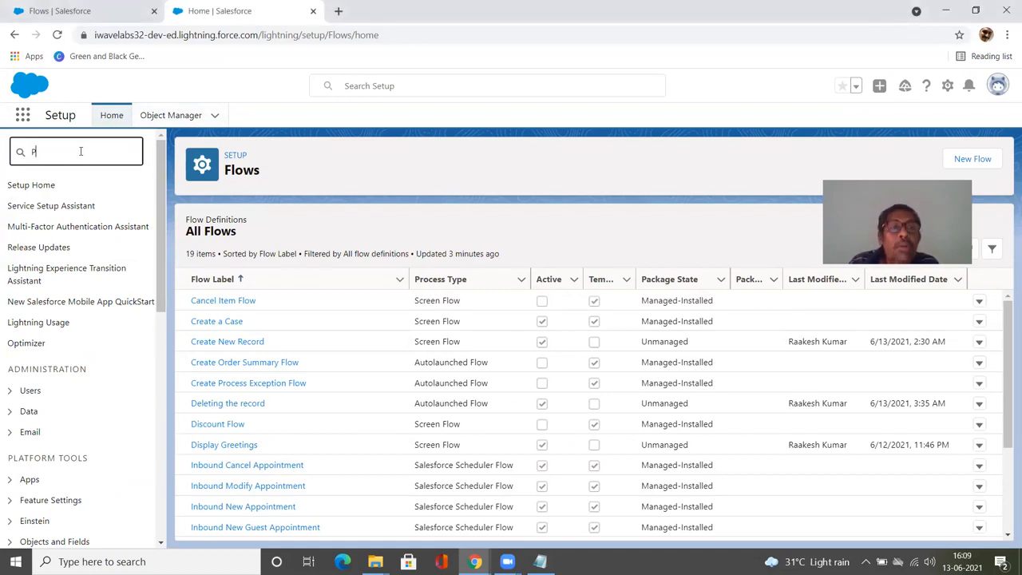
{"action": "type", "text": "rocessBu"}
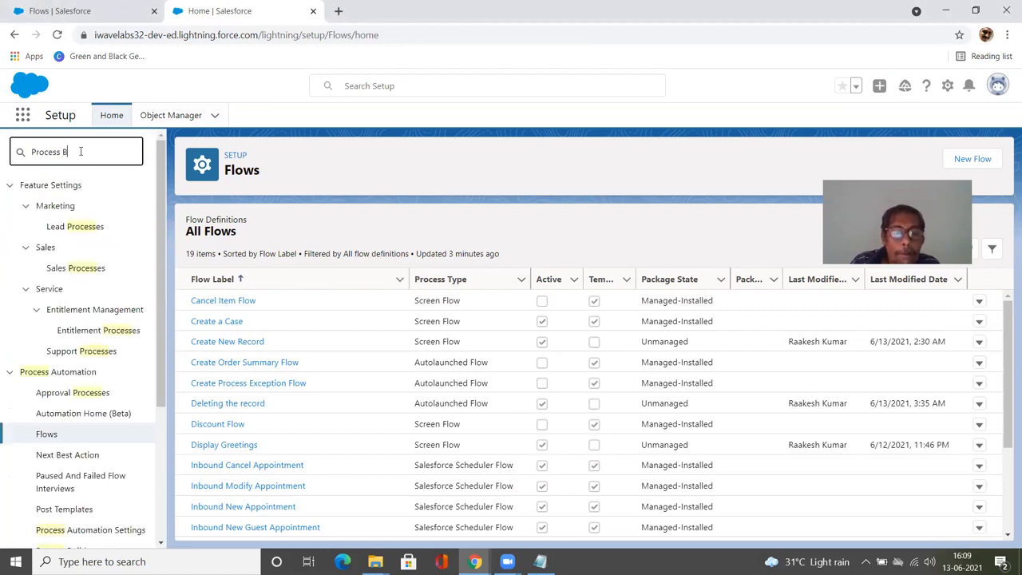
{"action": "type", "text": "uilder"}
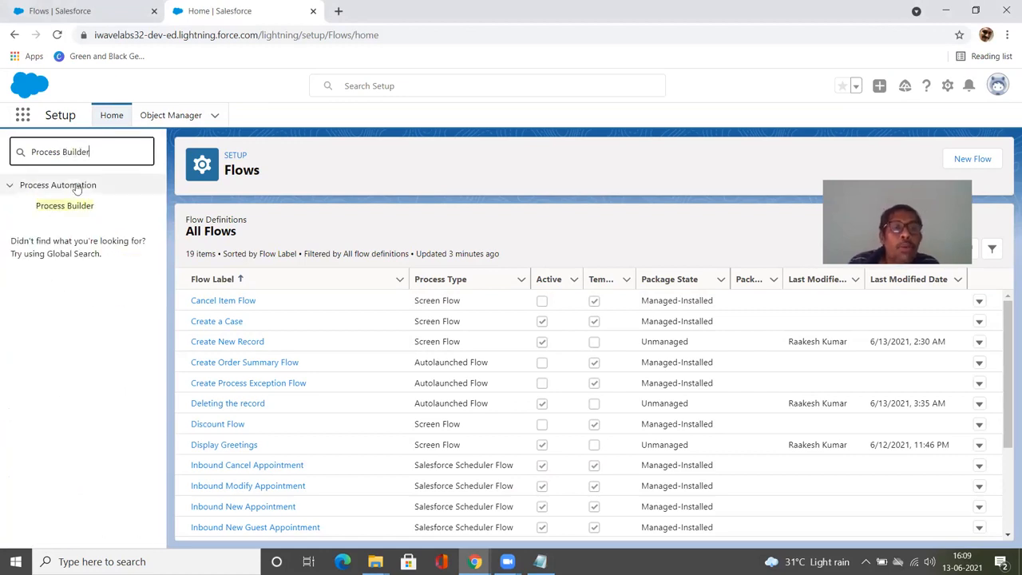
{"action": "left_click", "coordinate": [63, 207]}
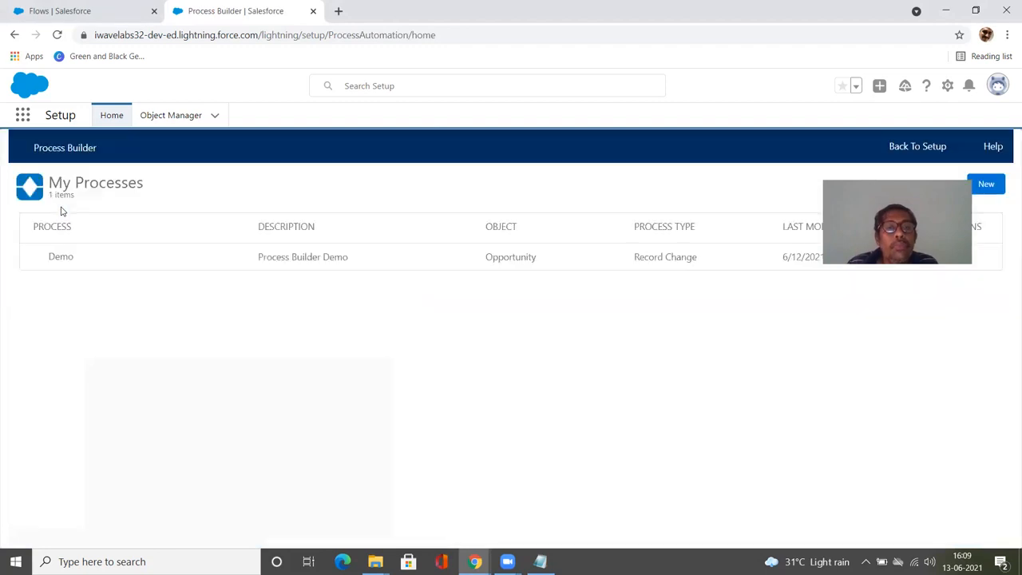
Step: Start a new process and name it "Reccord updation", keeping the generated API name
{"action": "left_click", "coordinate": [986, 193]}
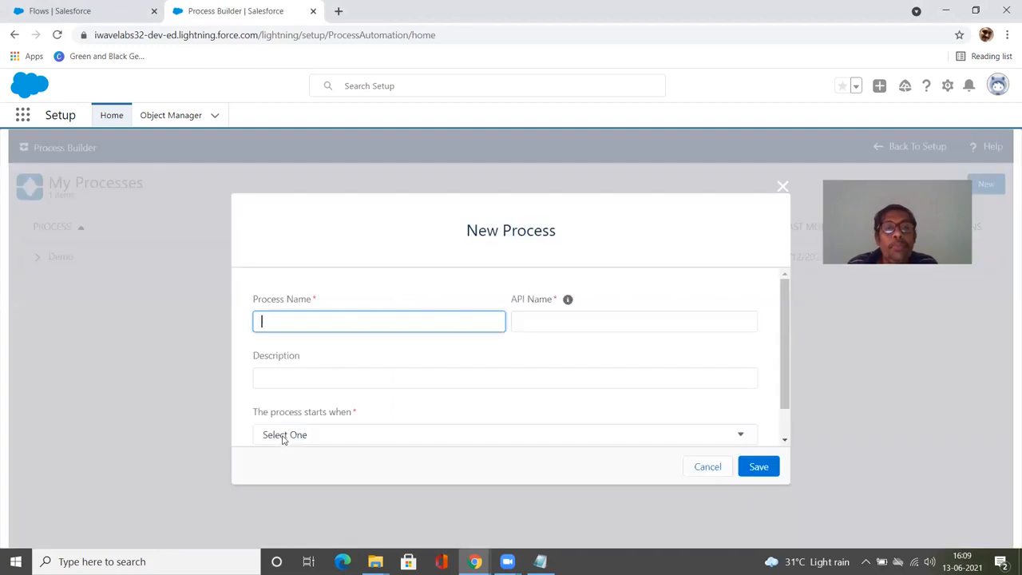
{"action": "left_click", "coordinate": [317, 321]}
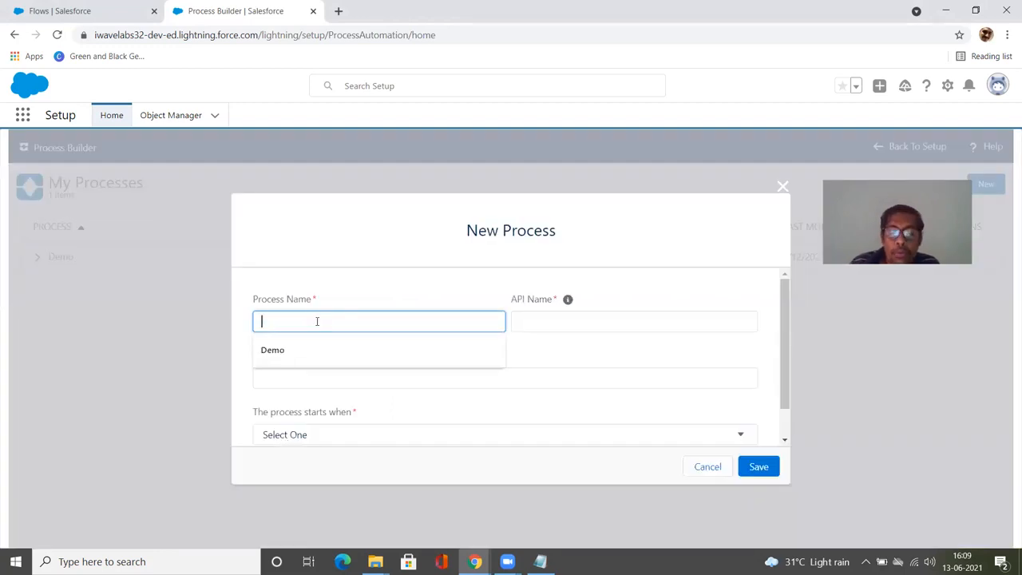
{"action": "type", "text": "Reccord updat"}
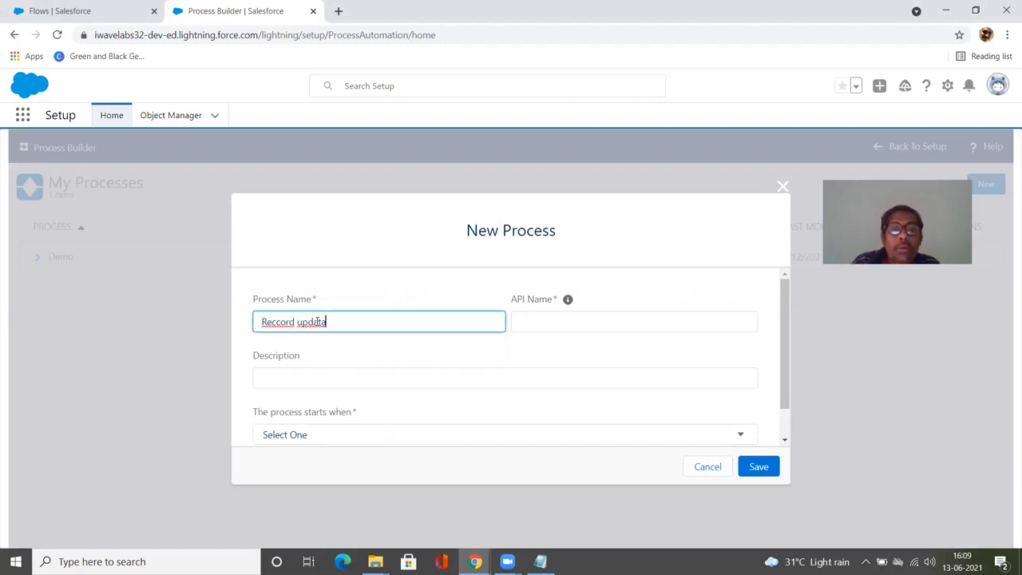
{"action": "key", "text": "BackSpace"}
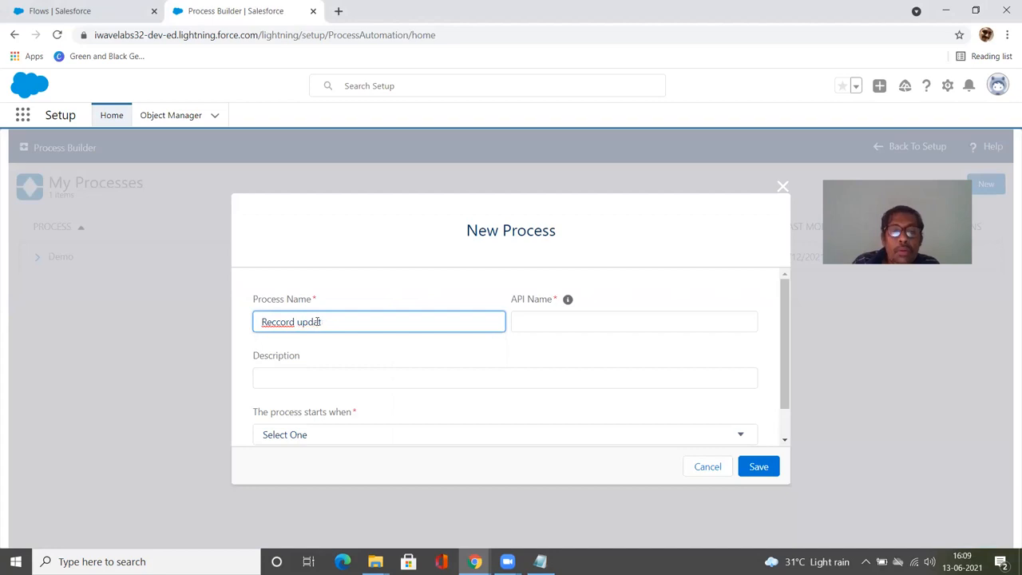
{"action": "type", "text": "tion"}
{"action": "key", "text": "Tab"}
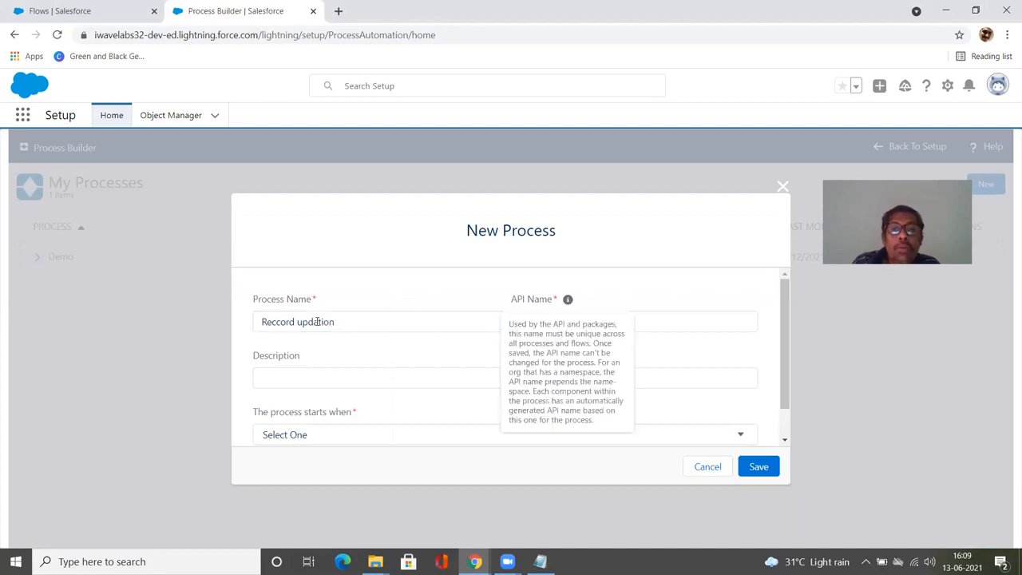
{"action": "left_click", "coordinate": [662, 313]}
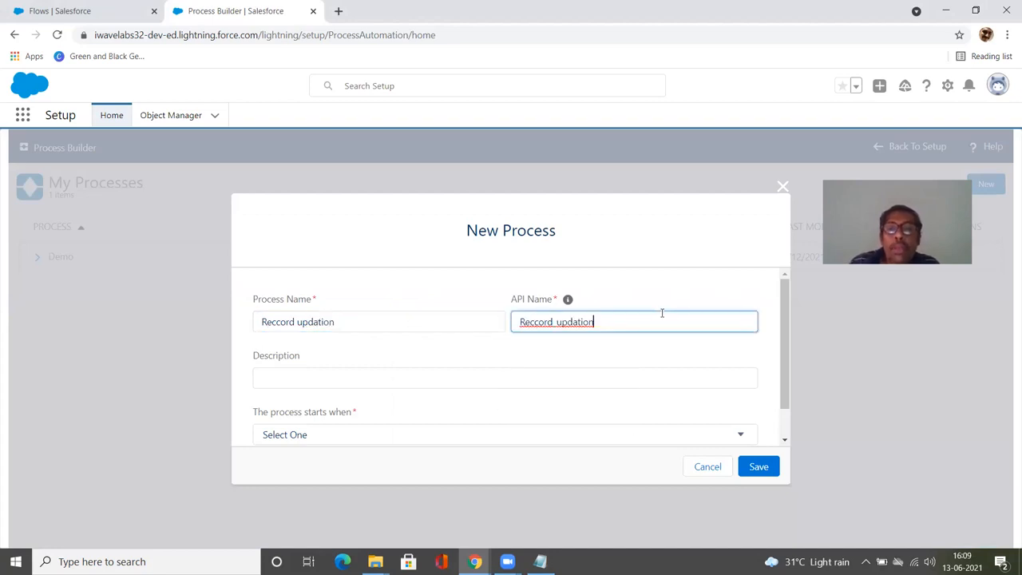
Step: Enter the description "Record Updation", set the process to start when a record changes, and save it
{"action": "left_click", "coordinate": [344, 381]}
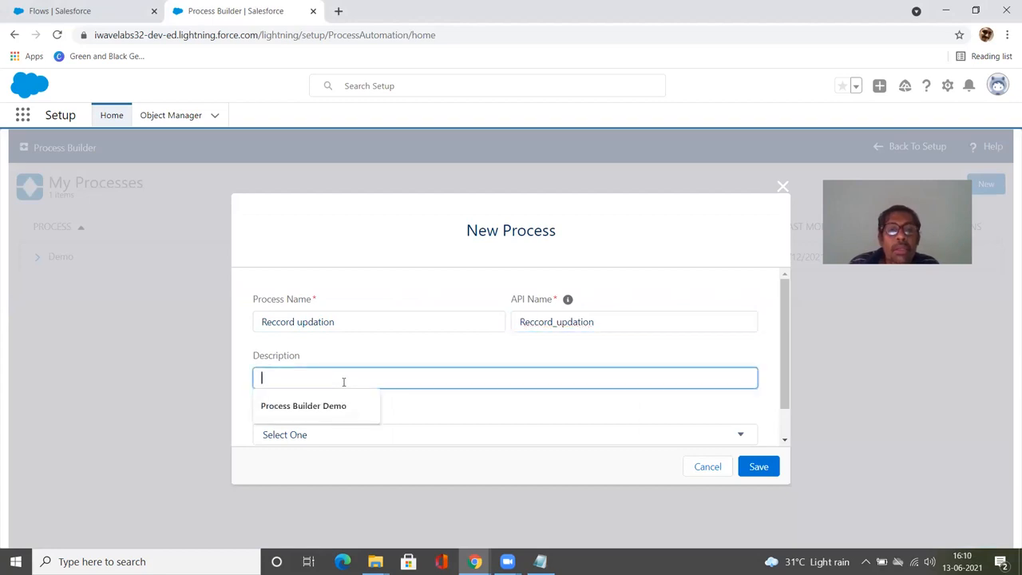
{"action": "type", "text": "Re"}
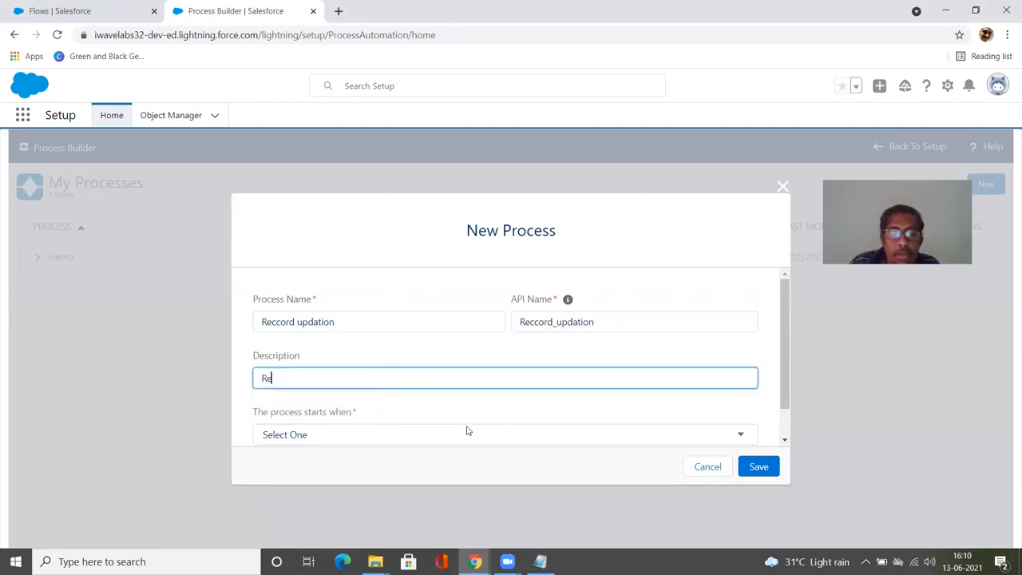
{"action": "type", "text": "cord Updation"}
{"action": "key", "text": "Tab"}
{"action": "left_click", "coordinate": [466, 431]}
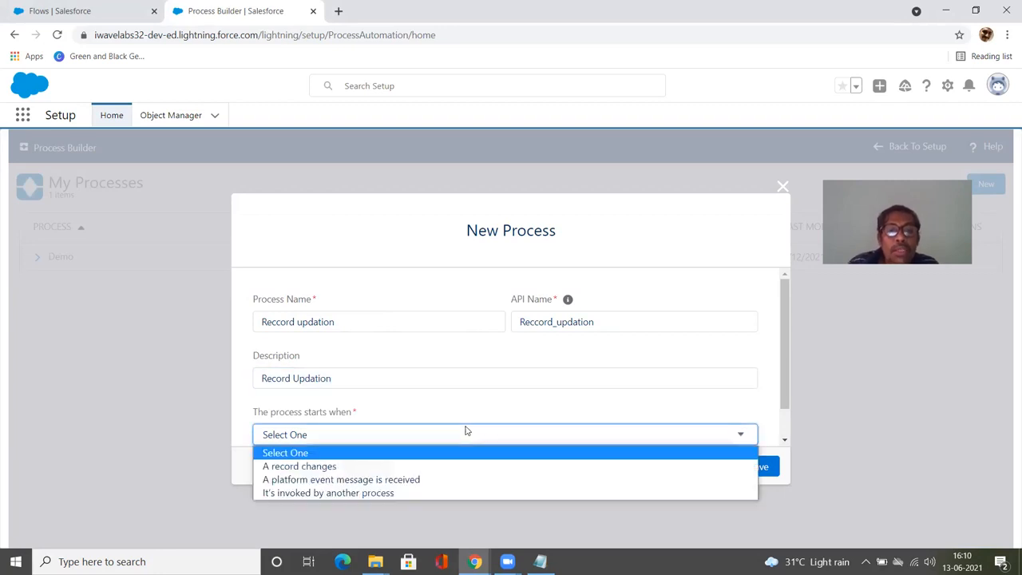
{"action": "left_click", "coordinate": [451, 467]}
{"action": "left_click", "coordinate": [762, 469]}
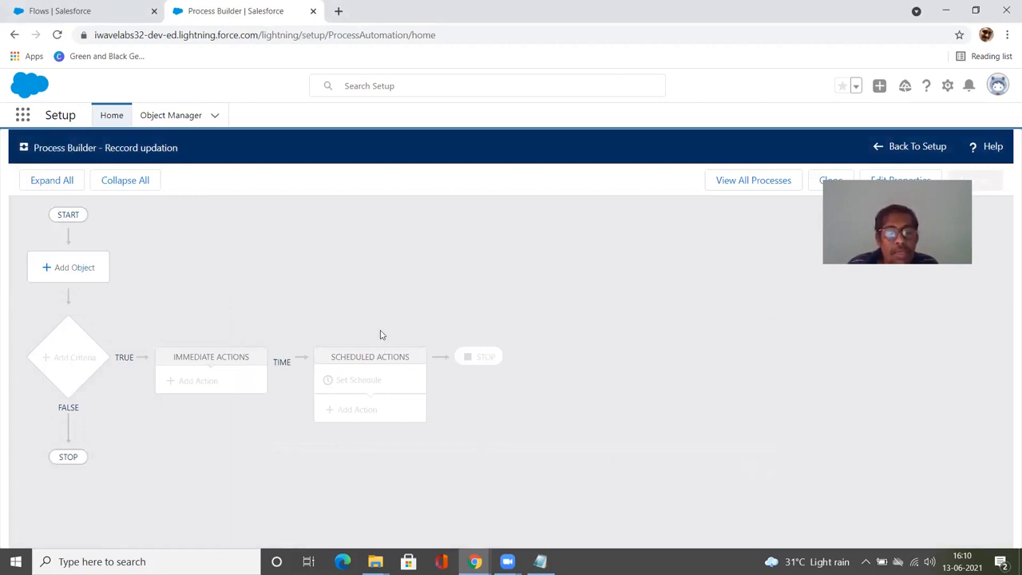
Step: Set the process object to Account, starting when a record is created or edited, and save
{"action": "left_click", "coordinate": [84, 276]}
{"action": "left_click", "coordinate": [610, 277]}
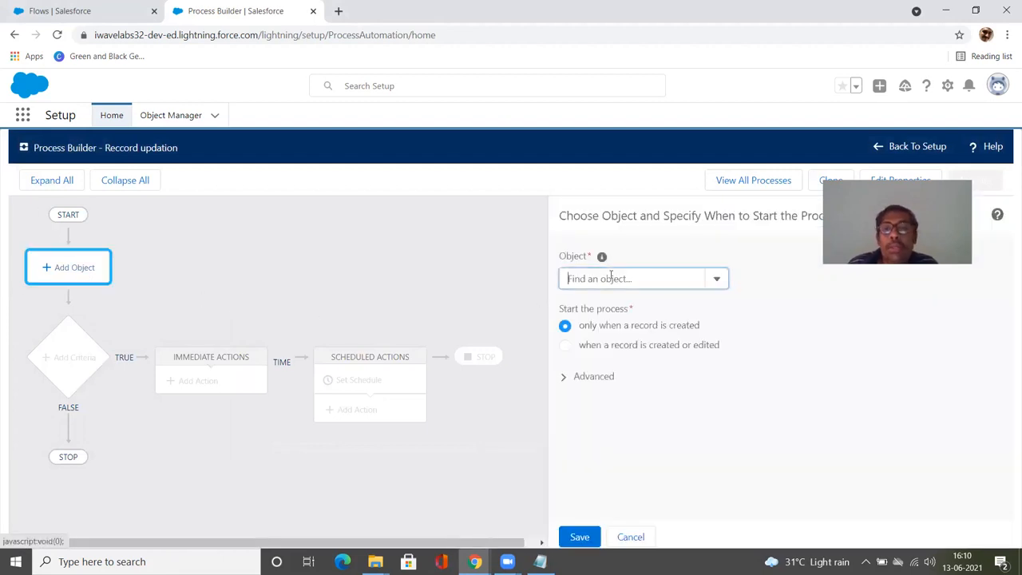
{"action": "left_click", "coordinate": [619, 298]}
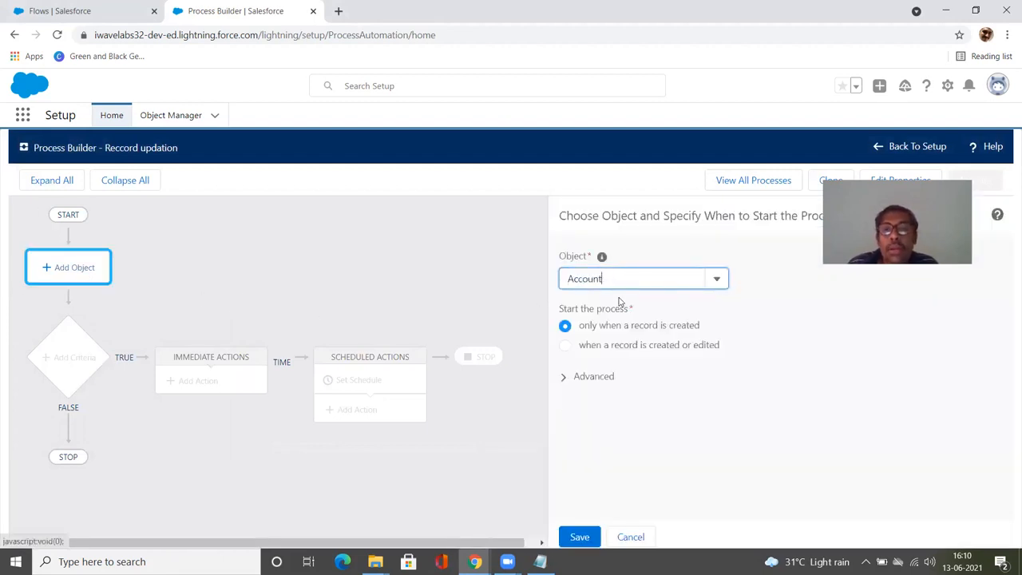
{"action": "left_click", "coordinate": [83, 356]}
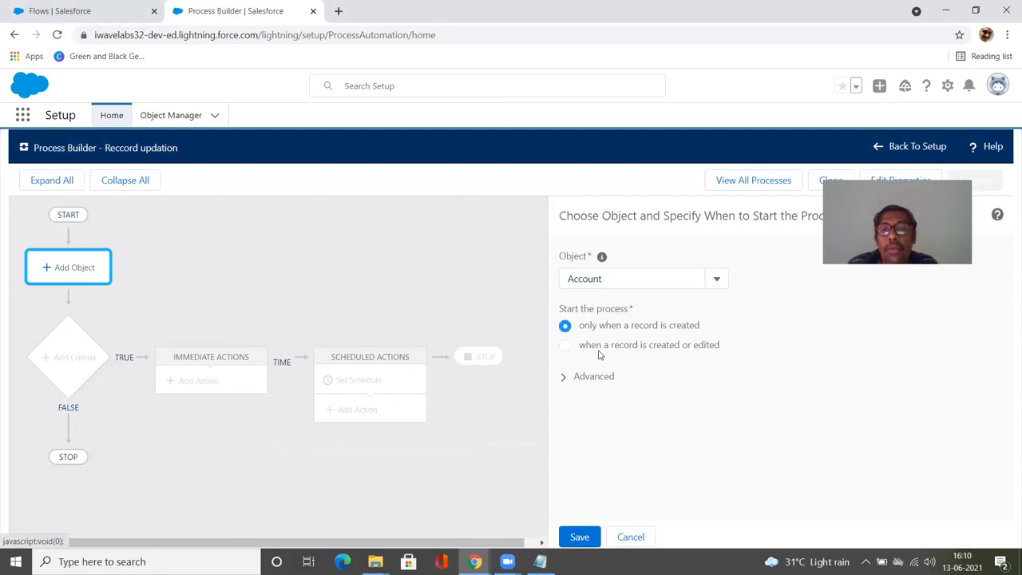
{"action": "left_click", "coordinate": [567, 348]}
{"action": "left_click", "coordinate": [579, 536]}
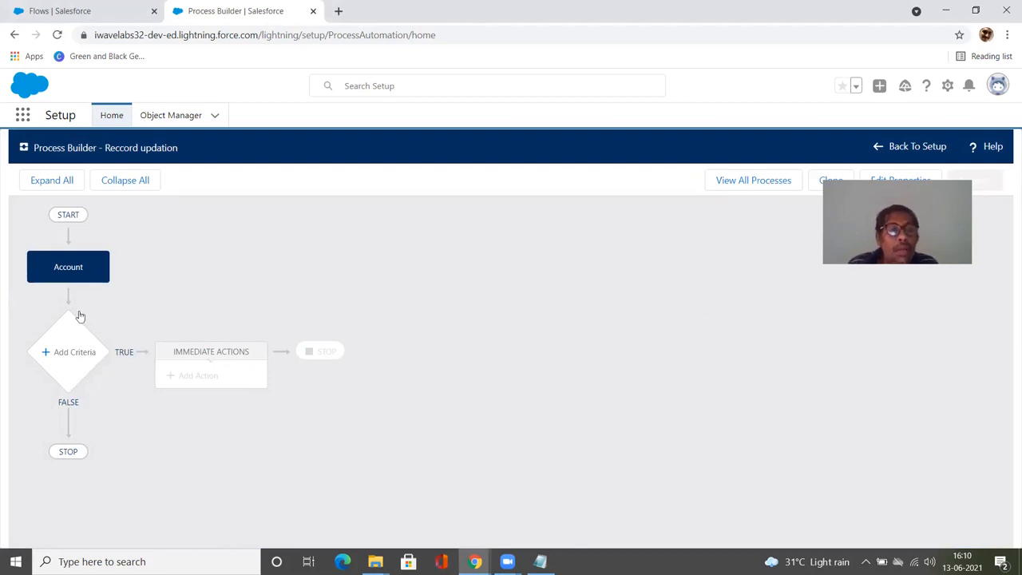
Step: Add a criteria node named "Inactive"
{"action": "left_click", "coordinate": [71, 358]}
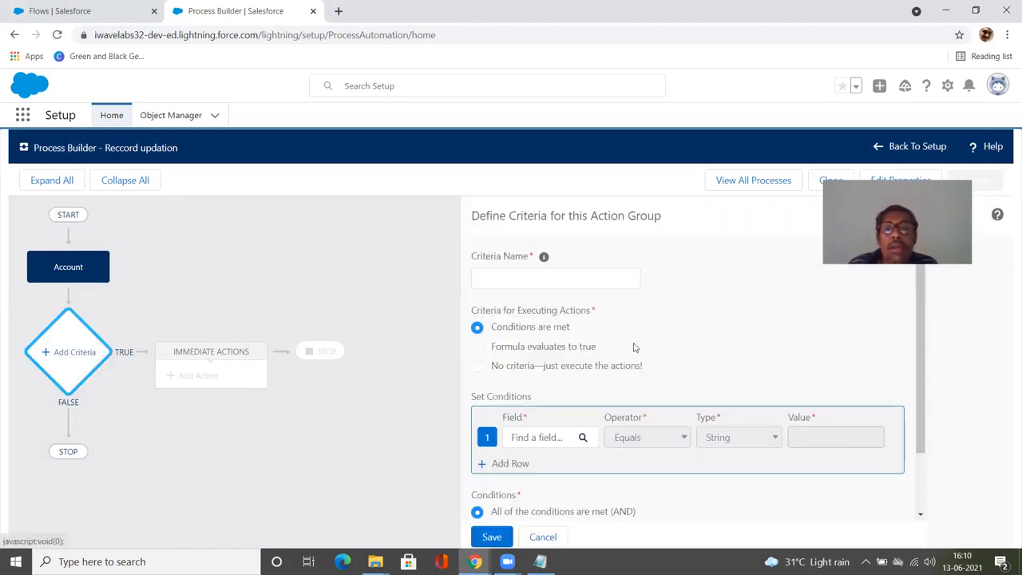
{"action": "left_click", "coordinate": [560, 277]}
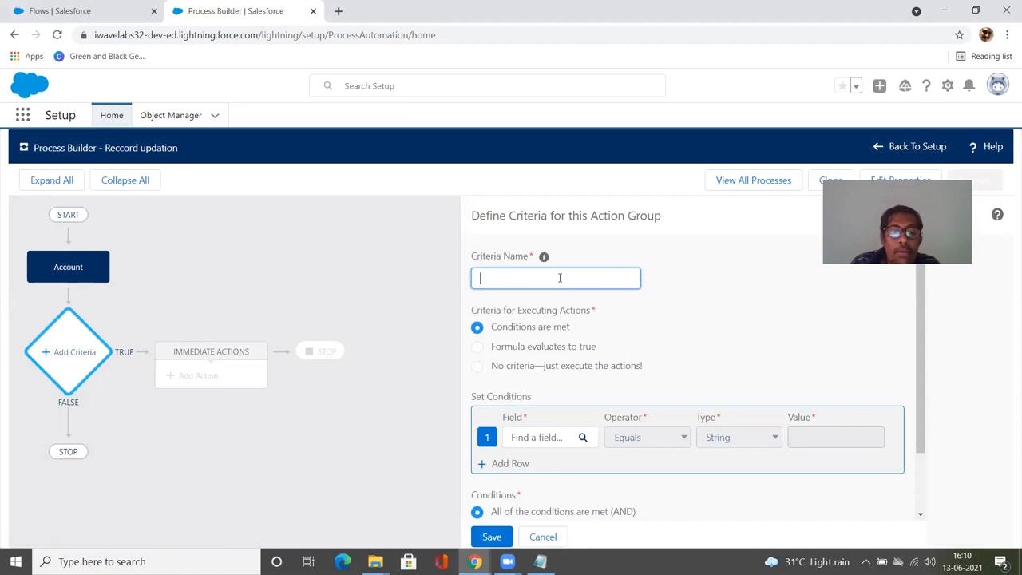
{"action": "type", "text": "I"}
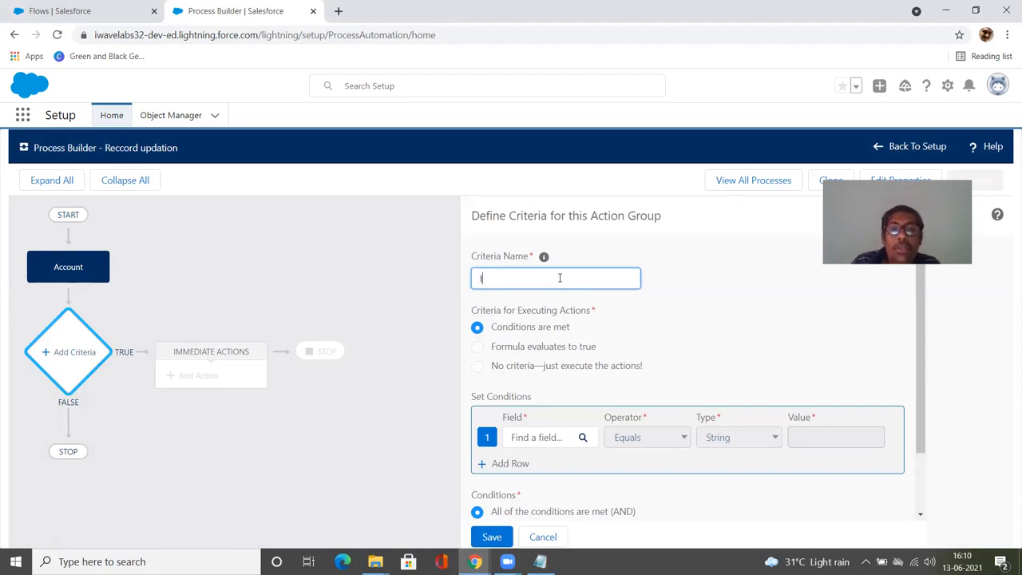
{"action": "type", "text": "nactive"}
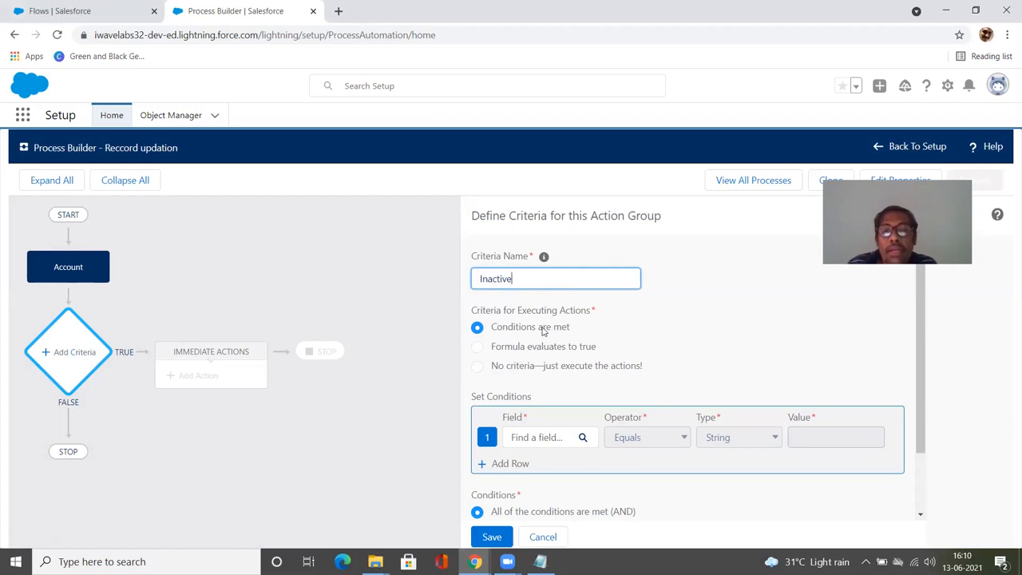
Step: Choose the Account's Active field for the criteria condition
{"action": "left_click", "coordinate": [534, 437]}
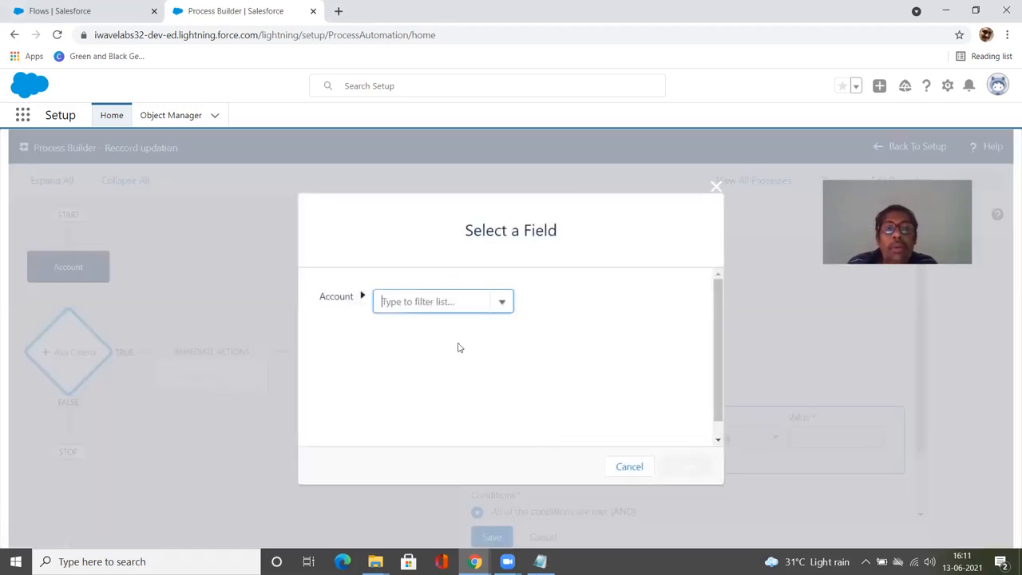
{"action": "left_click", "coordinate": [481, 308]}
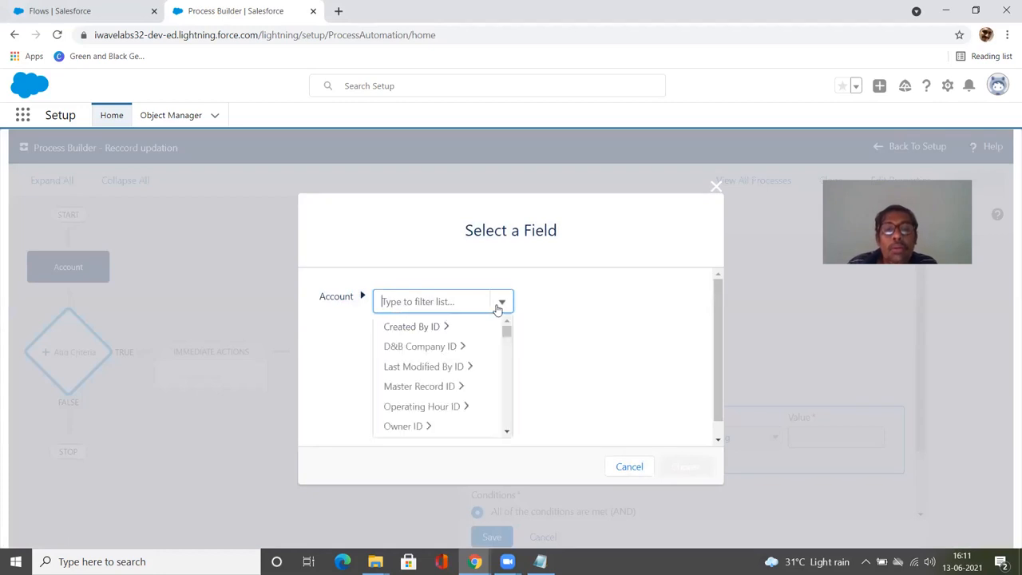
{"action": "scroll", "coordinate": [491, 362], "scroll_direction": "down", "scroll_amount": 5}
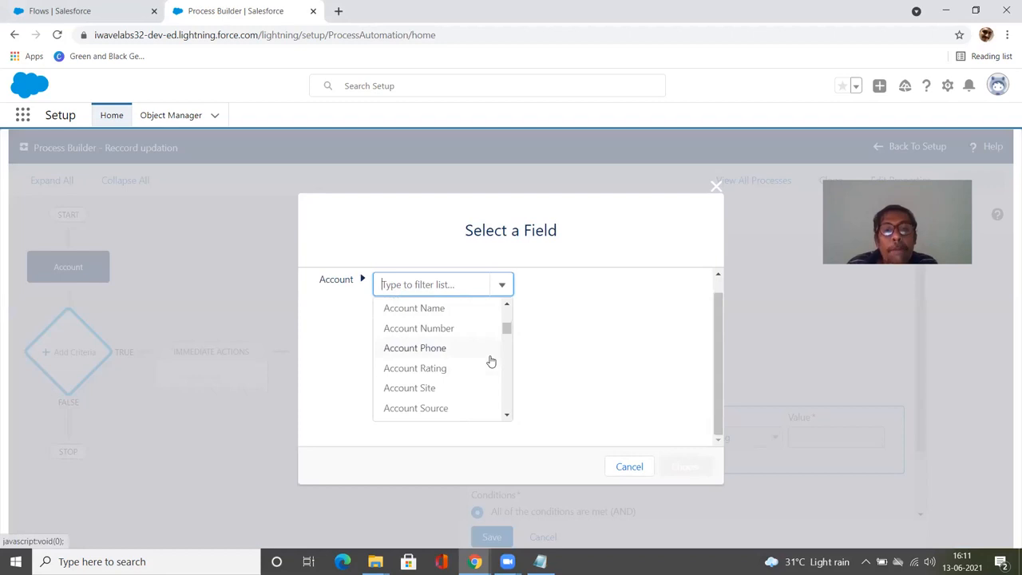
{"action": "scroll", "coordinate": [491, 361], "scroll_direction": "down", "scroll_amount": 2}
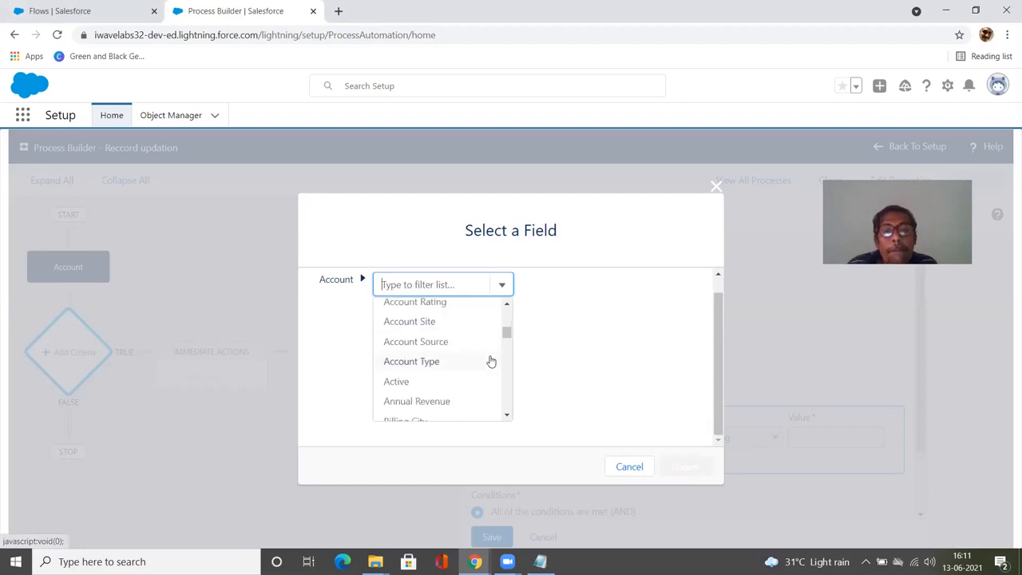
{"action": "left_click", "coordinate": [453, 383]}
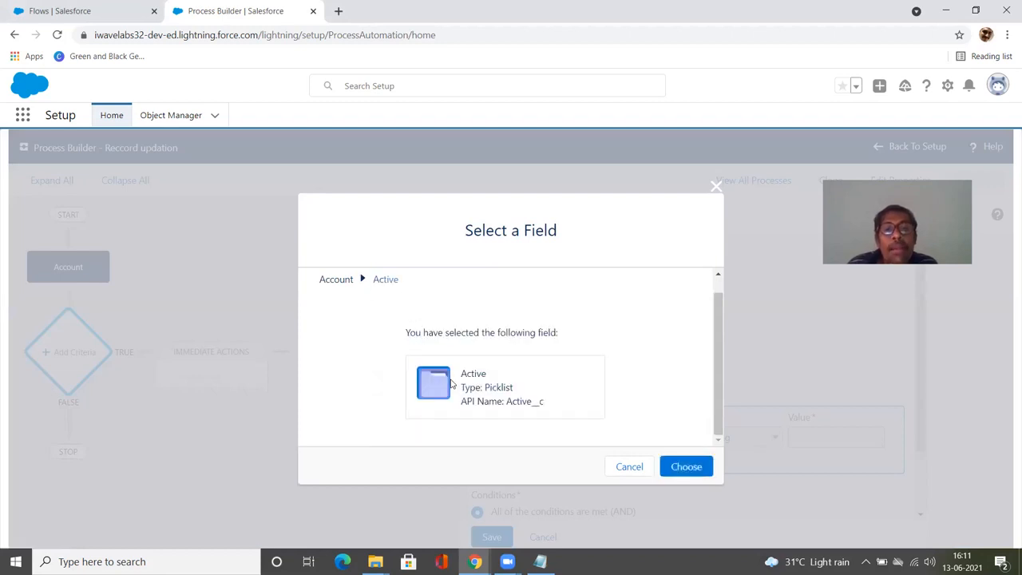
{"action": "left_click", "coordinate": [691, 467]}
Step: Set the condition value to No and save the Inactive criteria
{"action": "left_click", "coordinate": [809, 439]}
{"action": "left_click", "coordinate": [804, 480]}
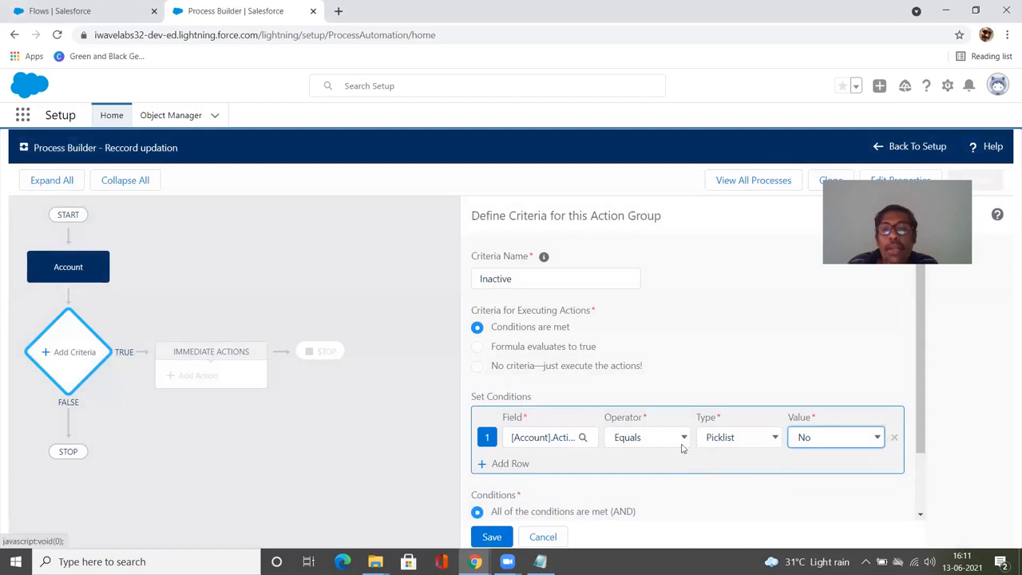
{"action": "scroll", "coordinate": [677, 480], "scroll_direction": "down", "scroll_amount": 1}
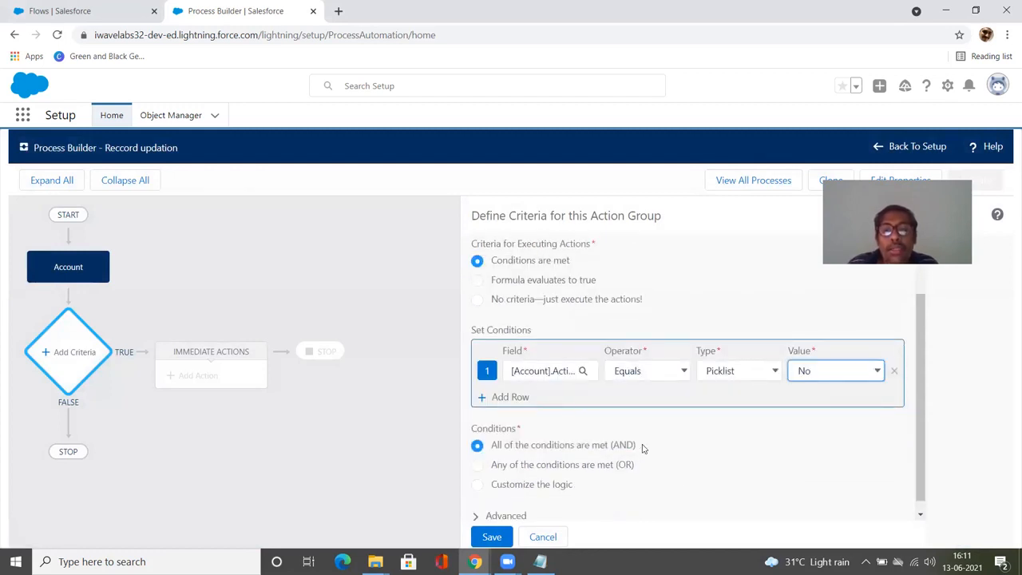
{"action": "scroll", "coordinate": [610, 477], "scroll_direction": "down", "scroll_amount": 1}
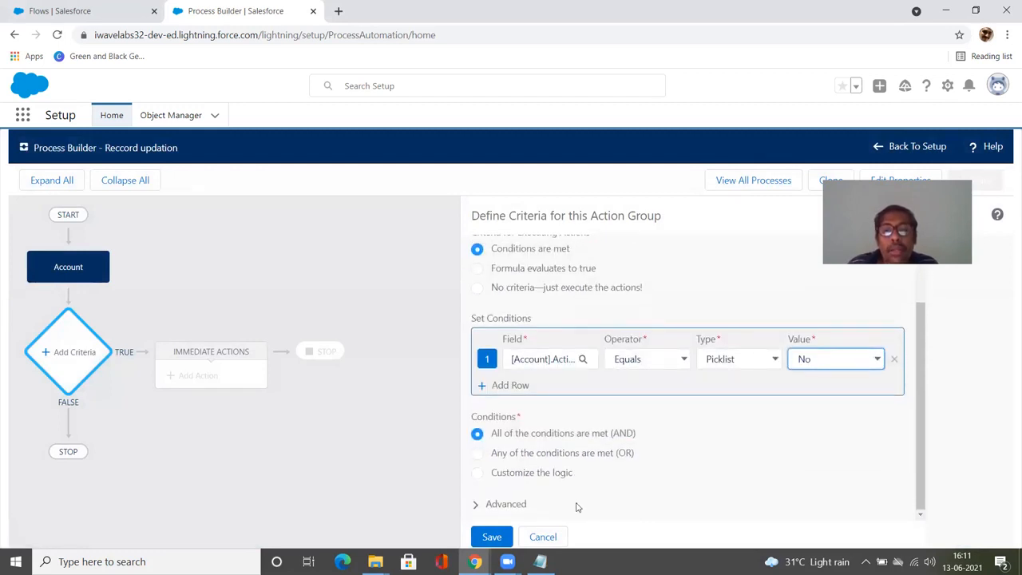
{"action": "left_click", "coordinate": [484, 538]}
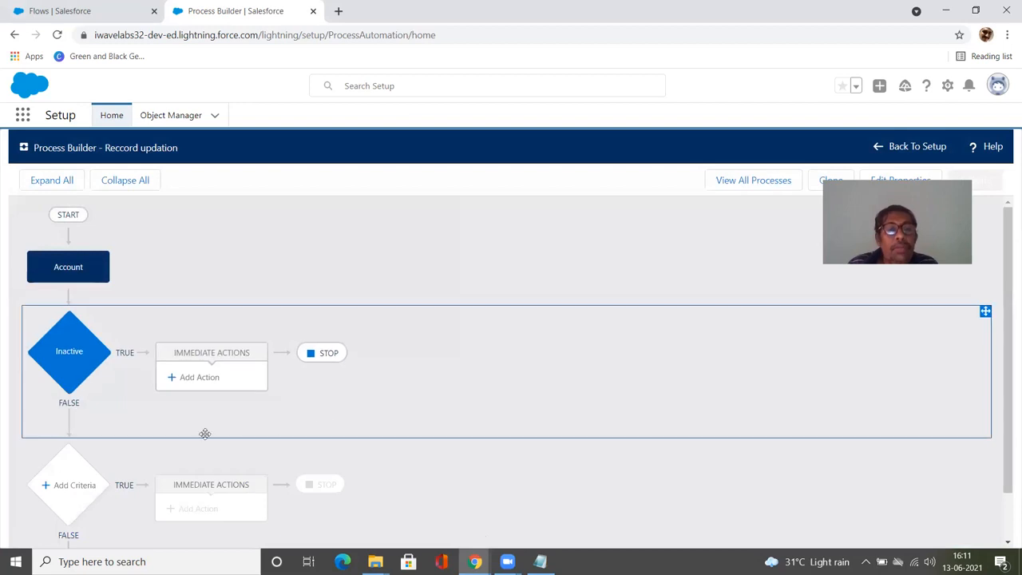
Step: Add an immediate action of type Flows to the Inactive criteria and name it "Delete records"
{"action": "left_click", "coordinate": [207, 382]}
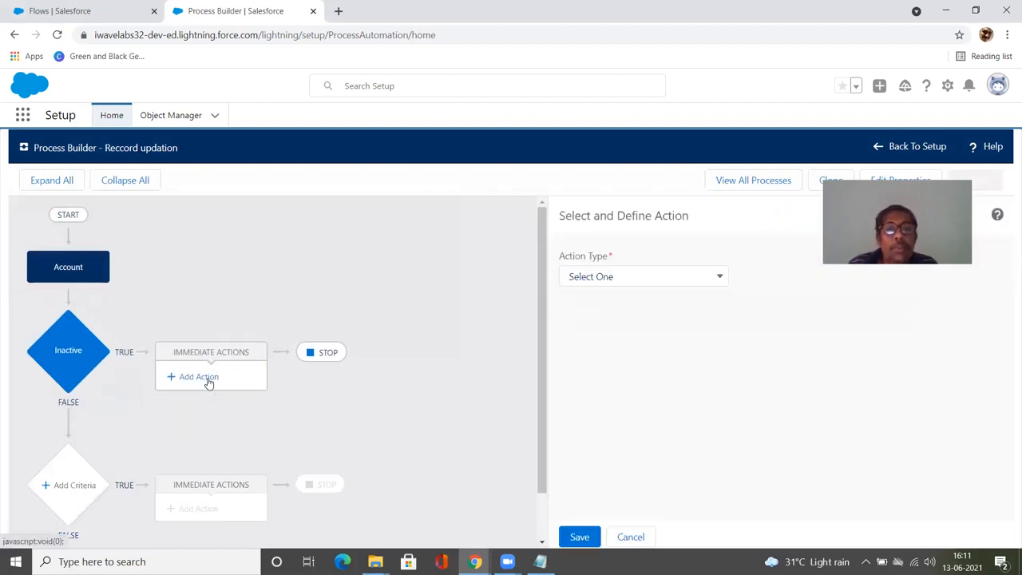
{"action": "left_click", "coordinate": [628, 279]}
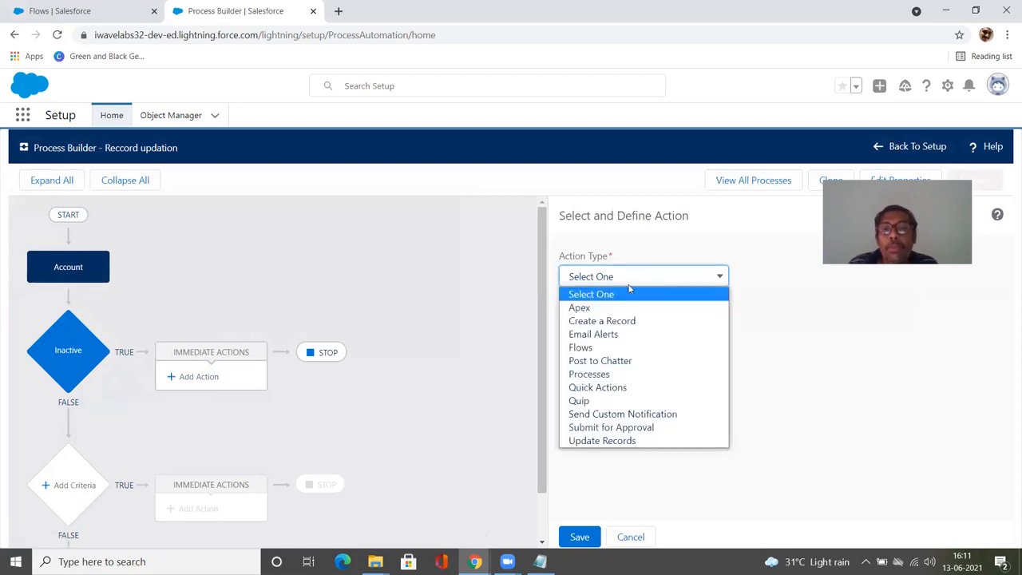
{"action": "left_click", "coordinate": [614, 347]}
{"action": "left_click", "coordinate": [621, 330]}
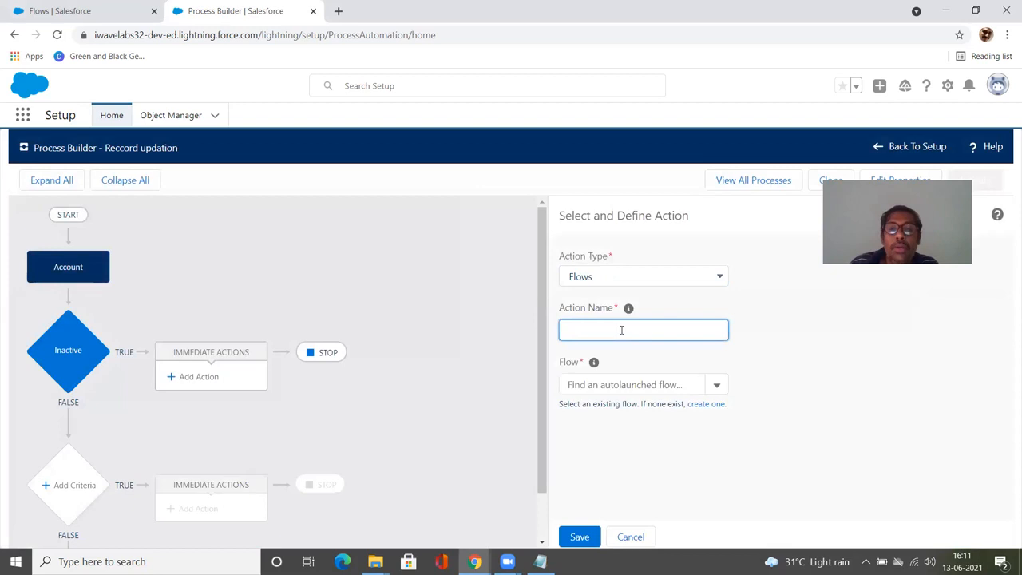
{"action": "type", "text": "D"}
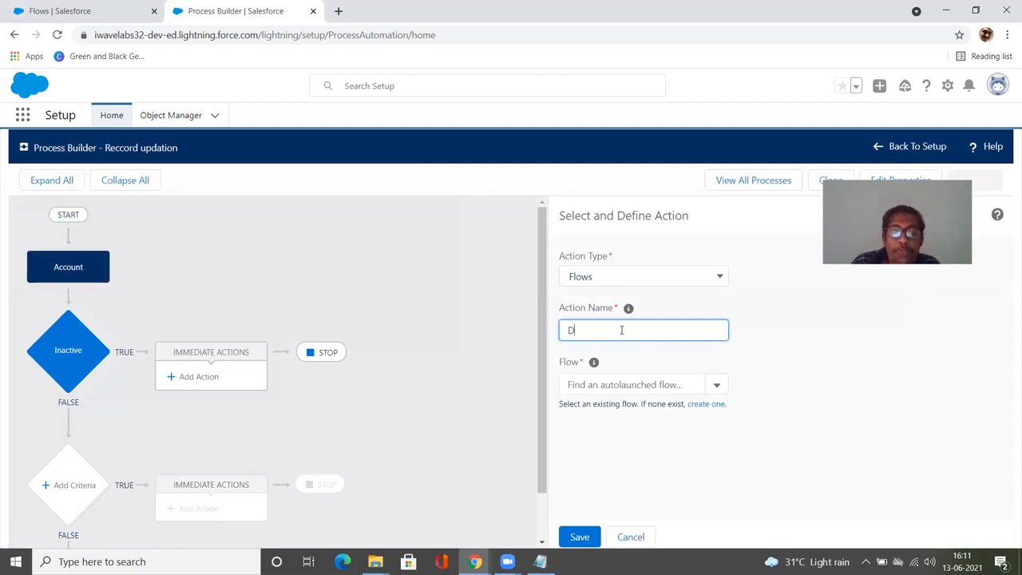
{"action": "type", "text": "elete"}
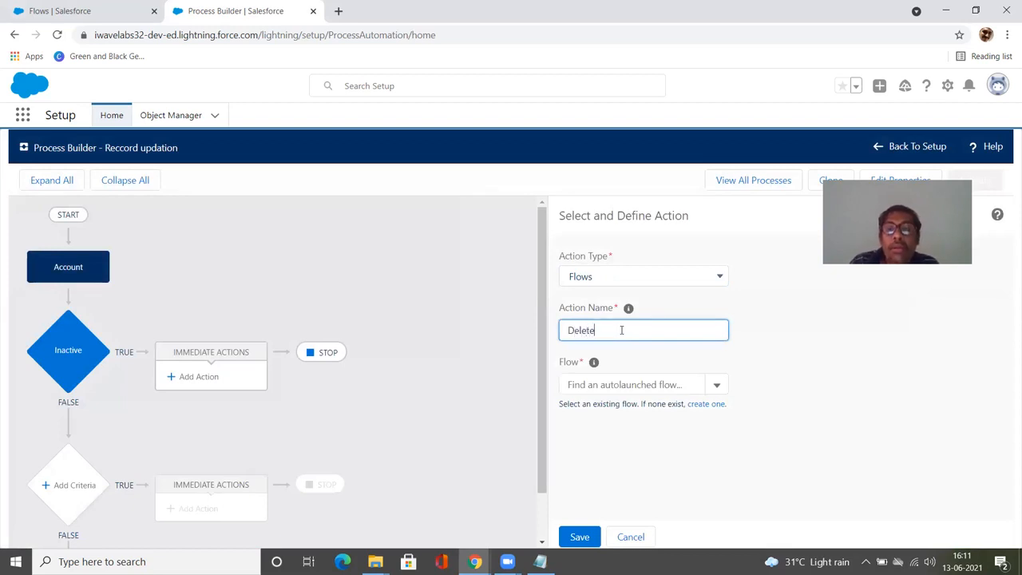
{"action": "type", "text": " records"}
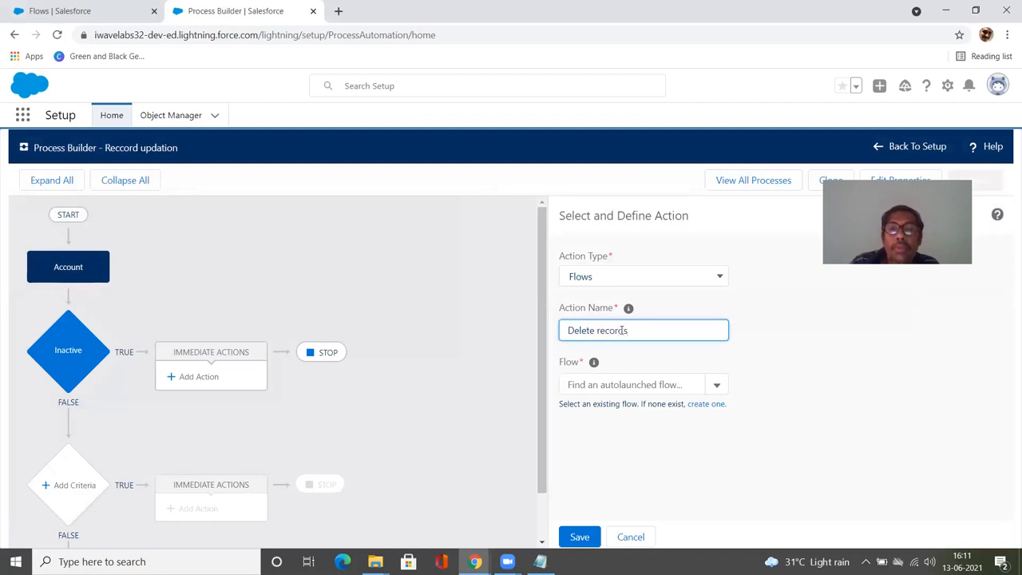
Step: Select the autolaunched flow "Deleting the record" for the action
{"action": "left_click", "coordinate": [593, 361]}
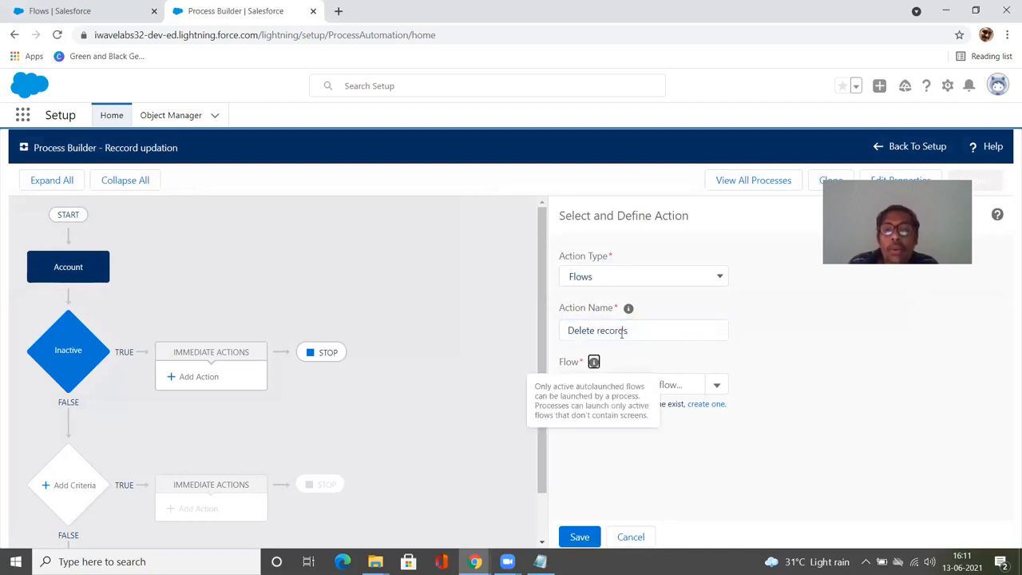
{"action": "left_click", "coordinate": [672, 384]}
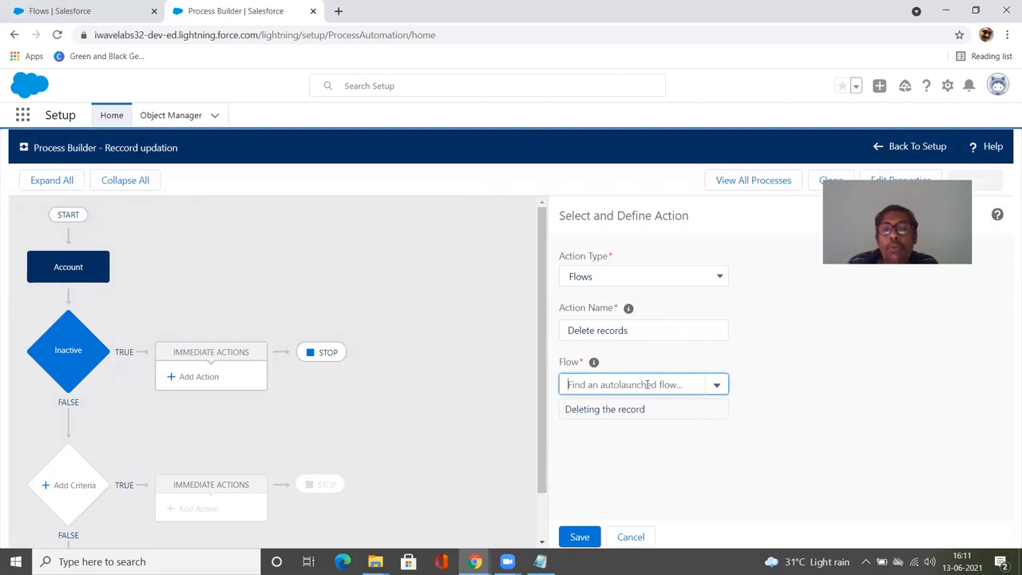
{"action": "left_click", "coordinate": [677, 407]}
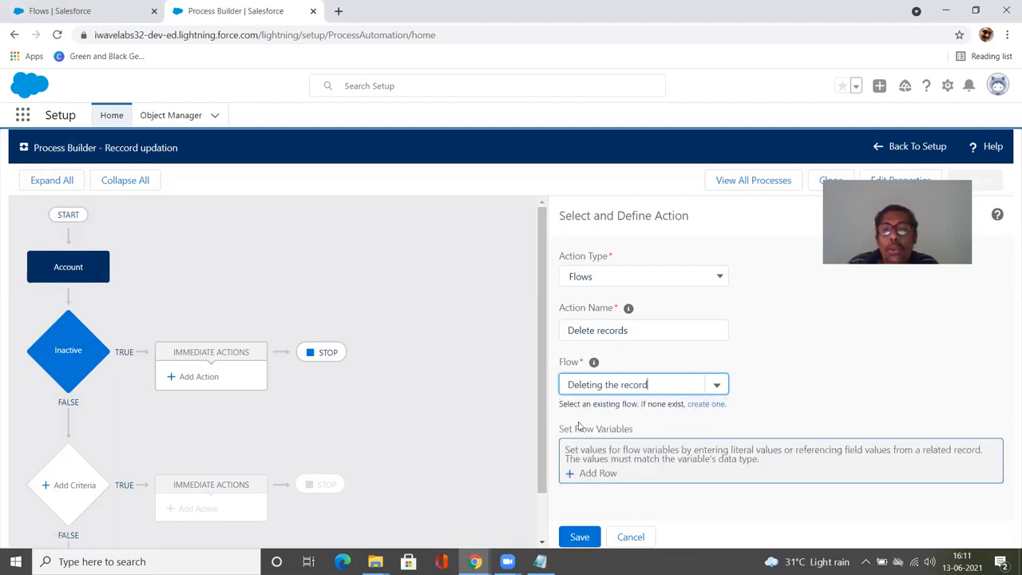
Step: Add a flow variable row for accountId with type Field Reference and open the value field picker
{"action": "left_click", "coordinate": [609, 474]}
{"action": "left_click", "coordinate": [610, 471]}
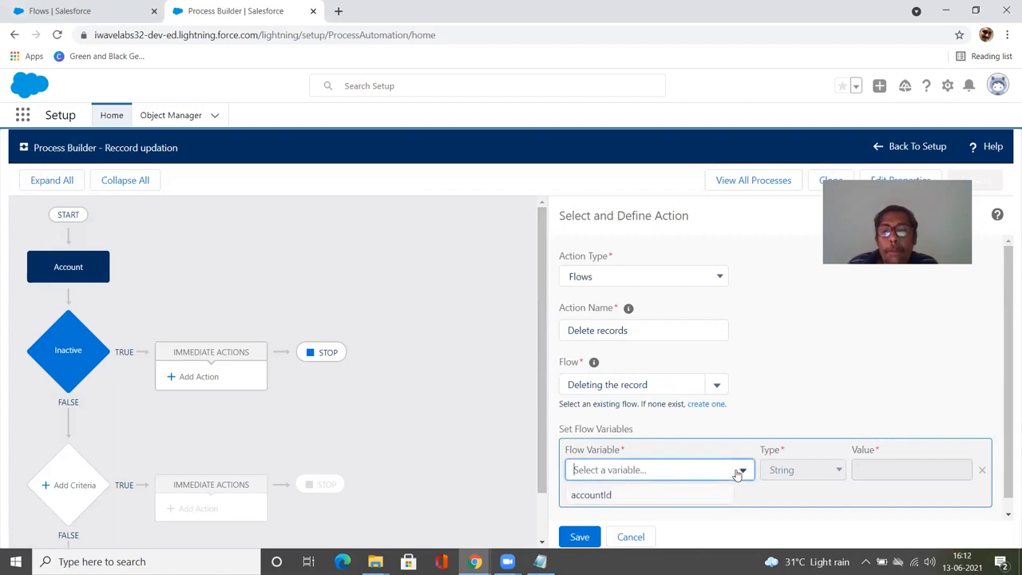
{"action": "left_click", "coordinate": [630, 500]}
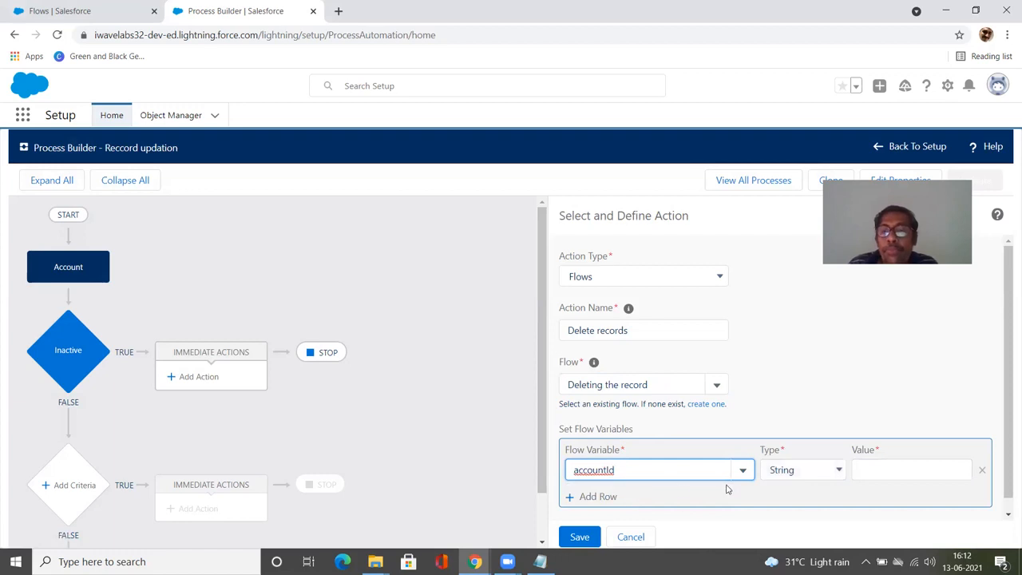
{"action": "left_click", "coordinate": [783, 476]}
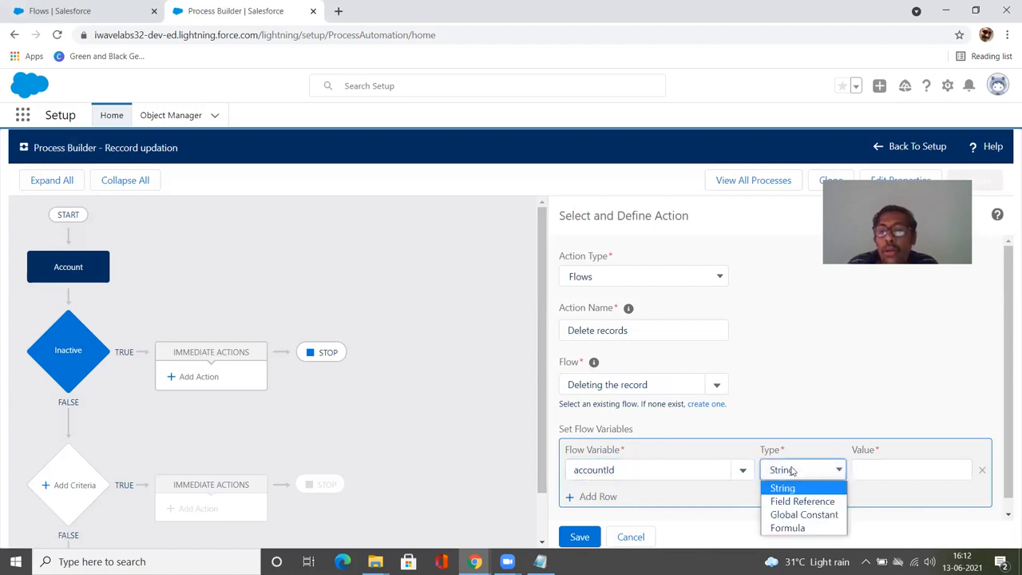
{"action": "left_click", "coordinate": [798, 500]}
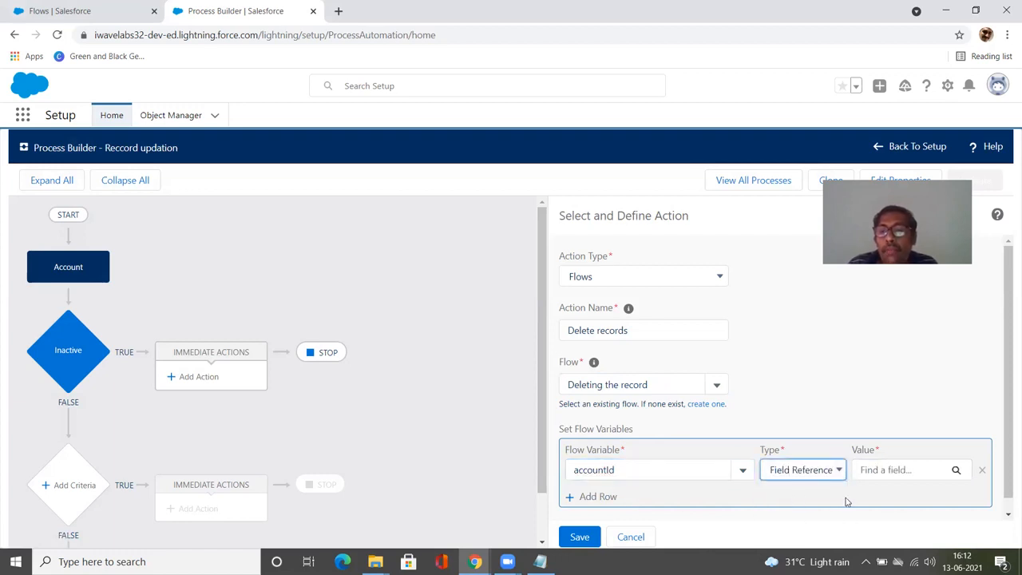
{"action": "left_click", "coordinate": [943, 479]}
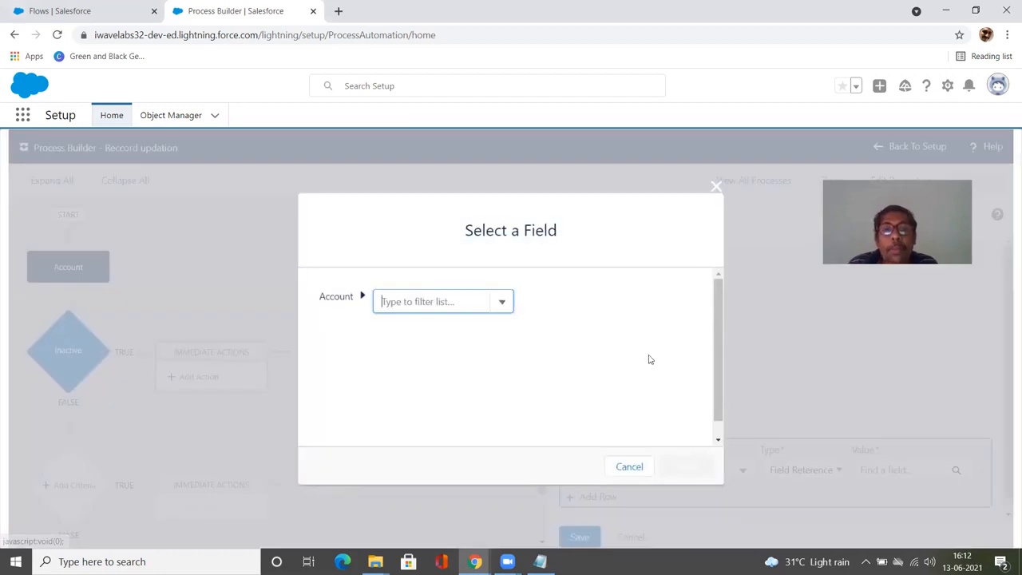
Step: Choose the Account ID field as the accountId value and save the action
{"action": "left_click", "coordinate": [499, 307]}
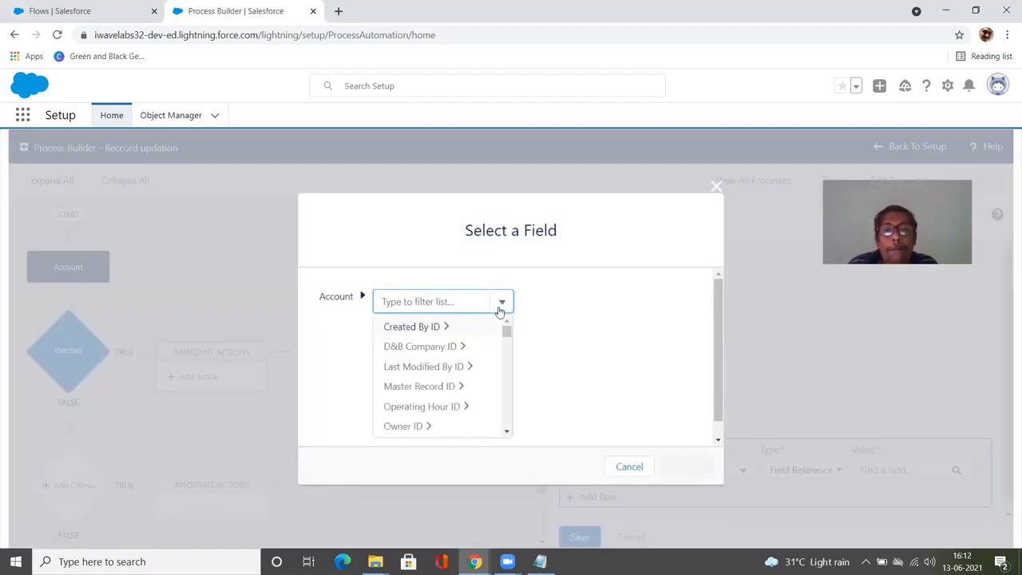
{"action": "scroll", "coordinate": [486, 362], "scroll_direction": "down", "scroll_amount": 2}
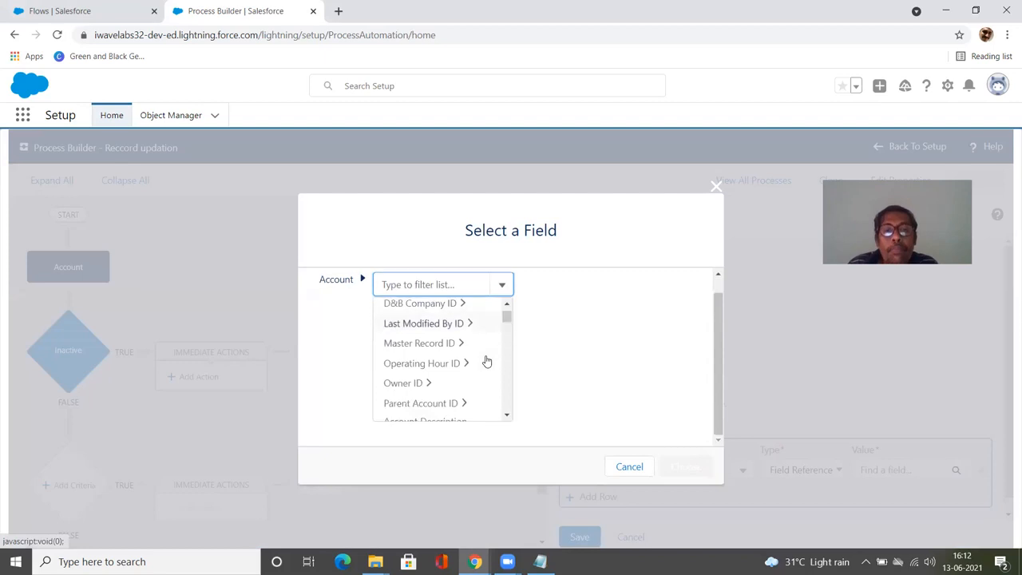
{"action": "scroll", "coordinate": [481, 347], "scroll_direction": "down", "scroll_amount": 2}
{"action": "scroll", "coordinate": [481, 347], "scroll_direction": "down", "scroll_amount": 5}
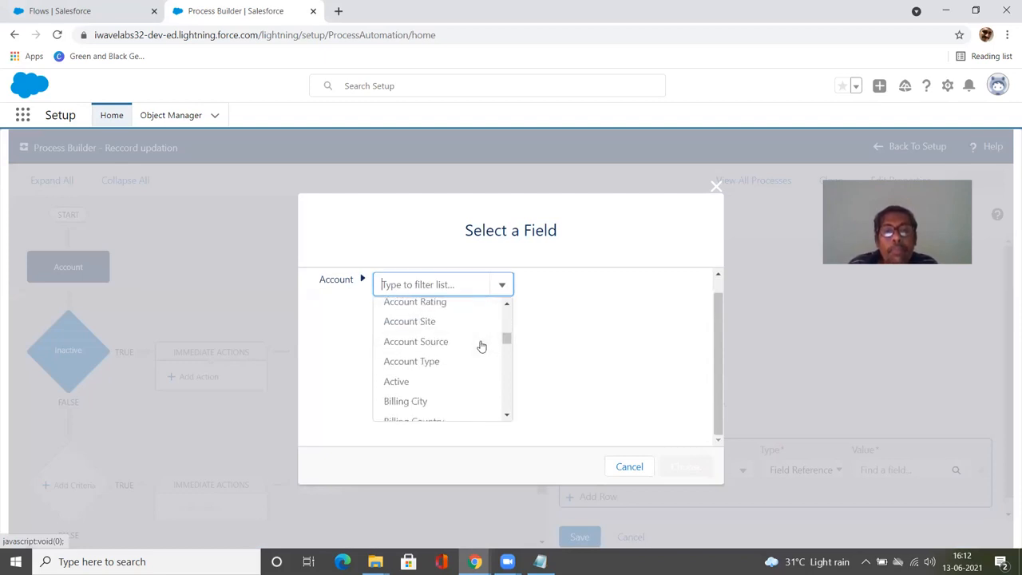
{"action": "scroll", "coordinate": [482, 346], "scroll_direction": "down", "scroll_amount": 6}
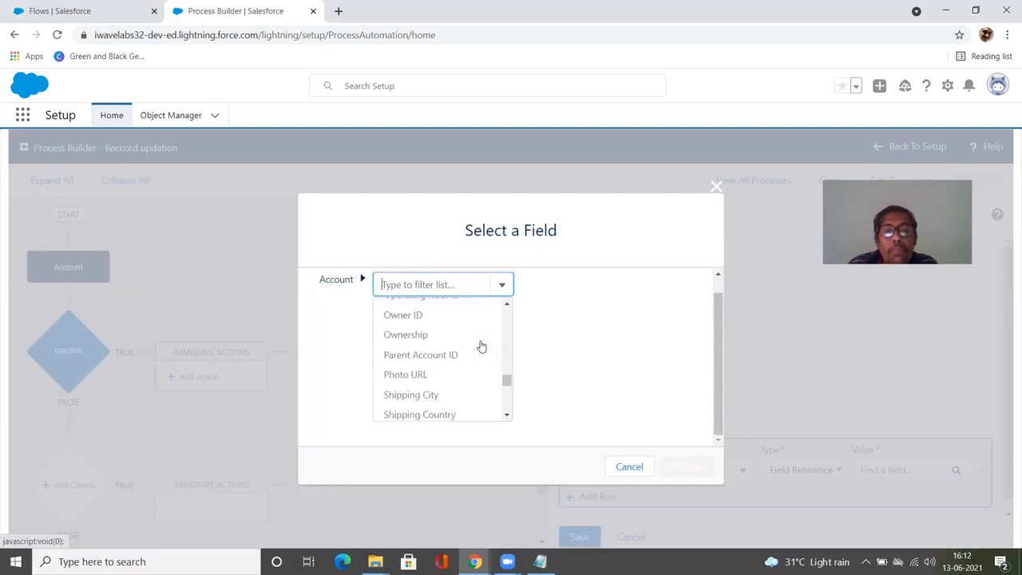
{"action": "scroll", "coordinate": [481, 346], "scroll_direction": "up", "scroll_amount": 12}
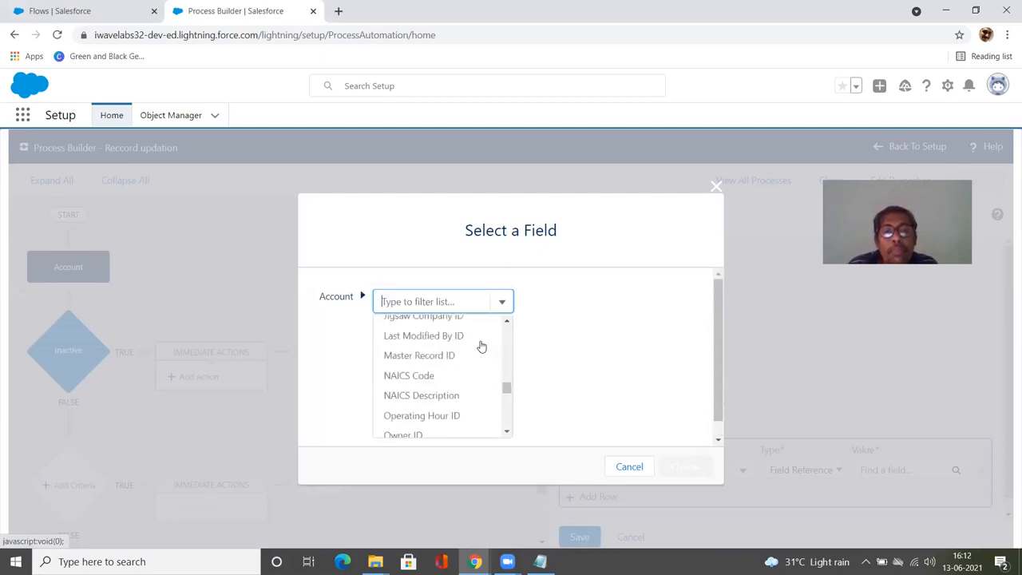
{"action": "scroll", "coordinate": [482, 346], "scroll_direction": "up", "scroll_amount": 4}
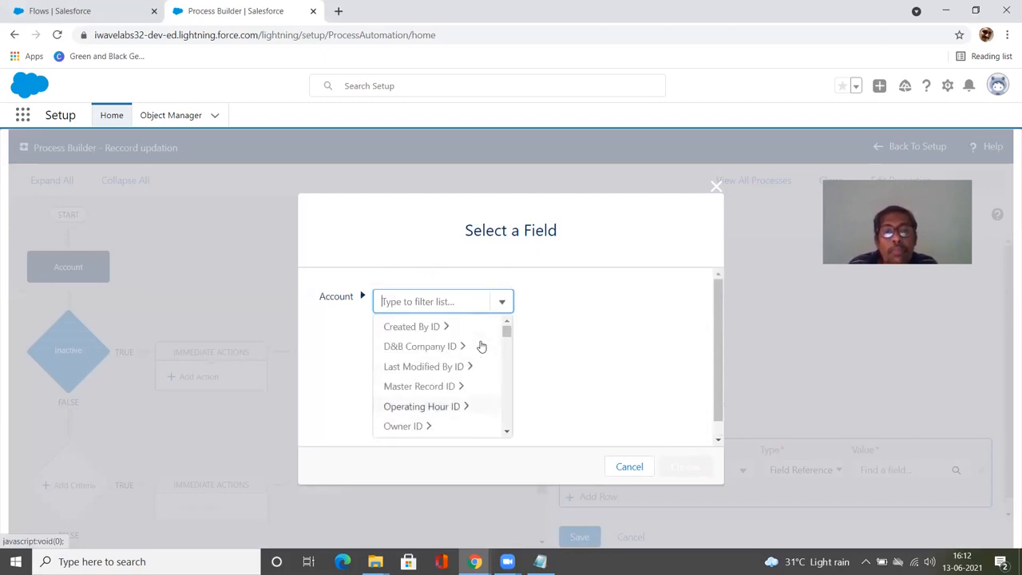
{"action": "scroll", "coordinate": [482, 346], "scroll_direction": "down", "scroll_amount": 3}
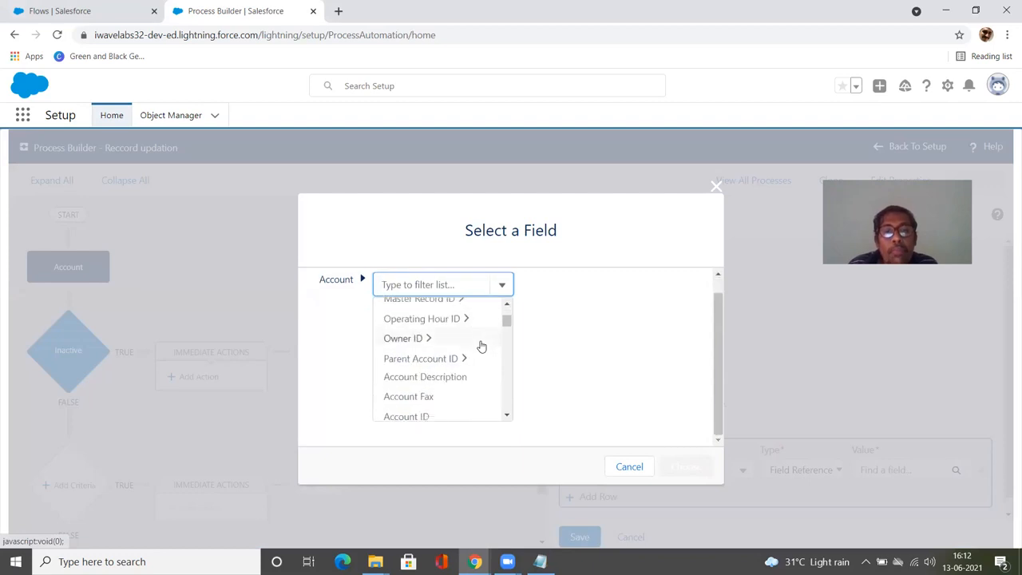
{"action": "left_click", "coordinate": [472, 355]}
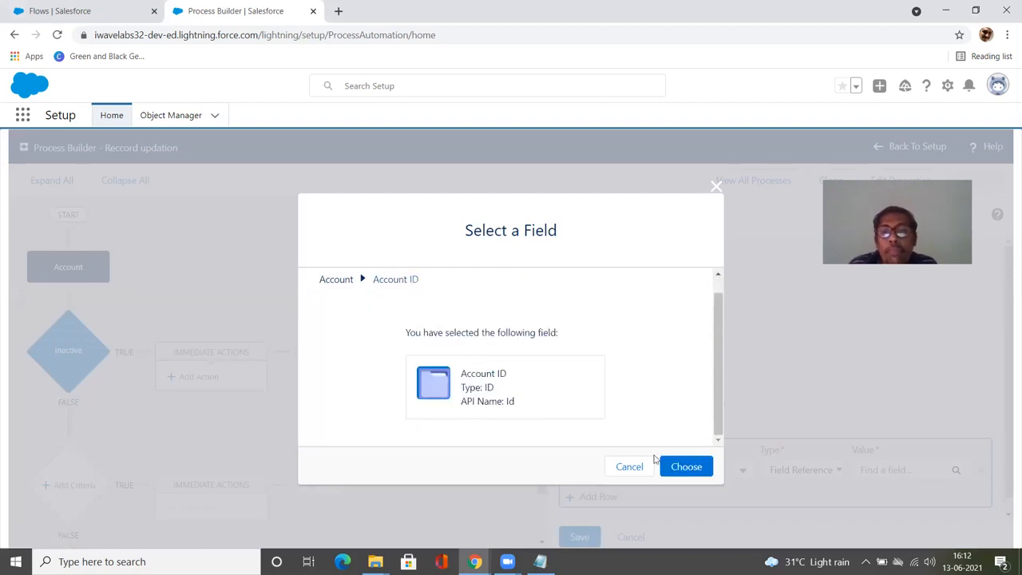
{"action": "left_click", "coordinate": [679, 466]}
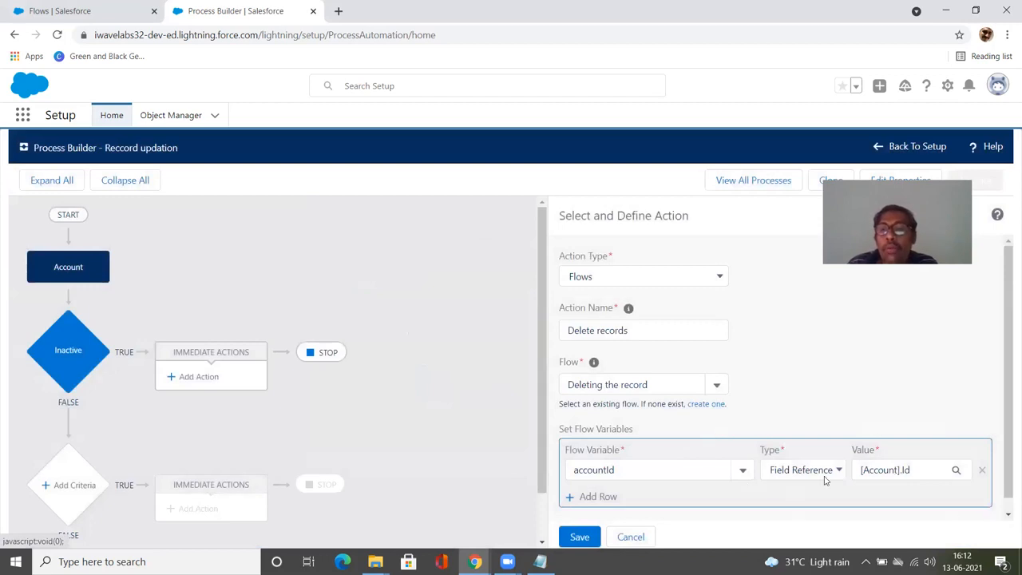
{"action": "scroll", "coordinate": [762, 437], "scroll_direction": "down", "scroll_amount": 1}
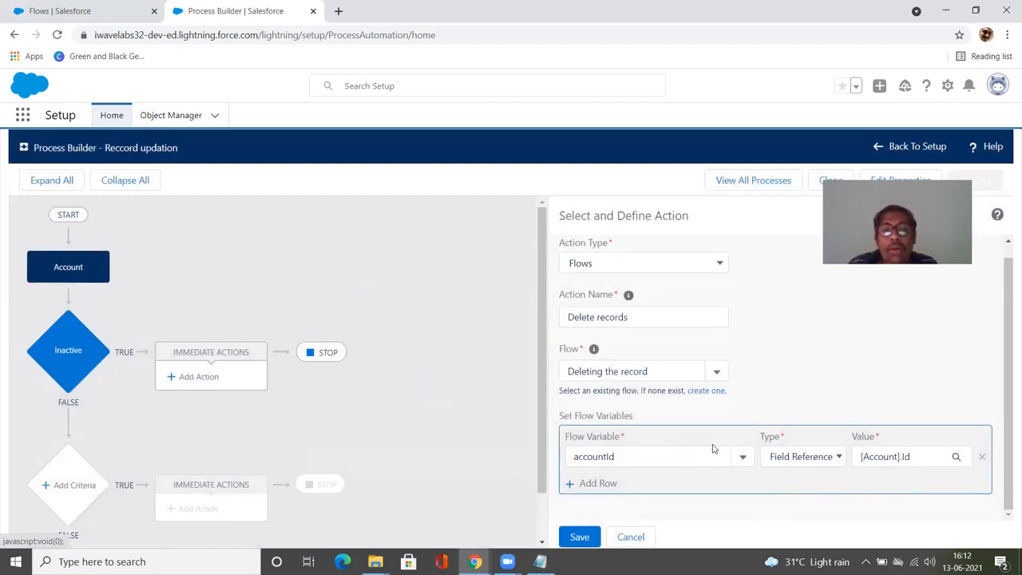
{"action": "left_click", "coordinate": [578, 538]}
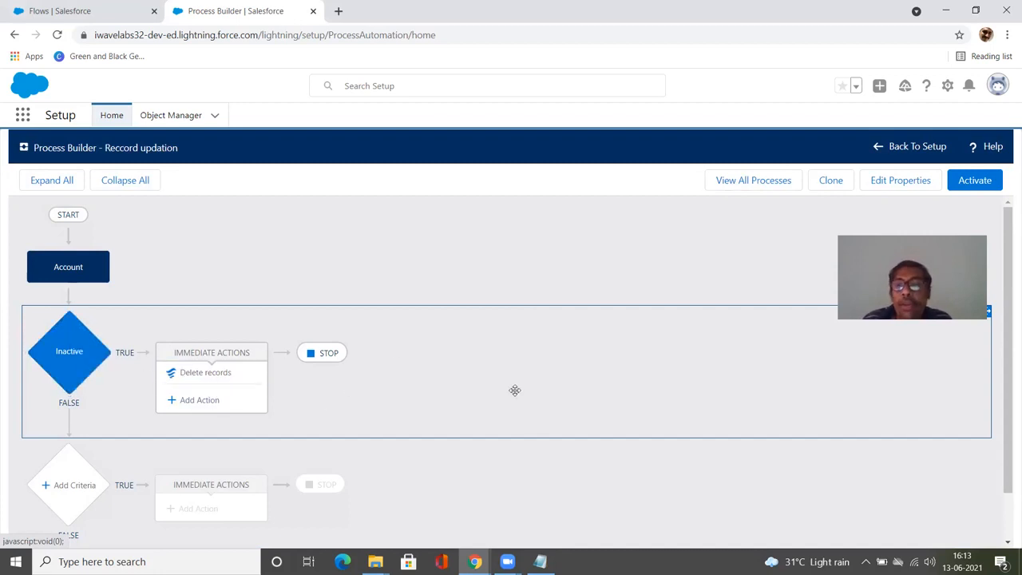
Step: Activate the process and confirm the activation
{"action": "left_click", "coordinate": [973, 190]}
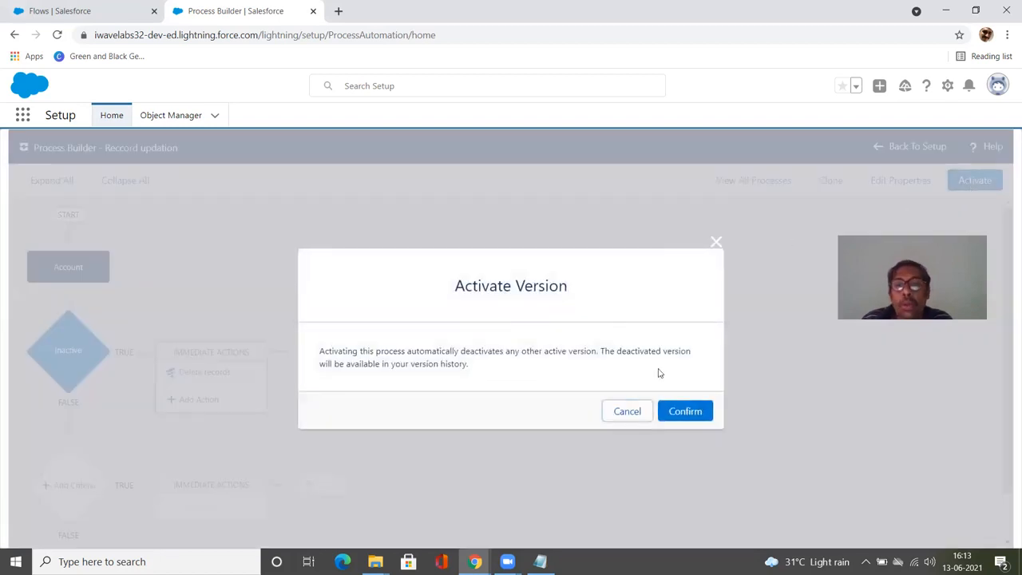
{"action": "left_click", "coordinate": [680, 410]}
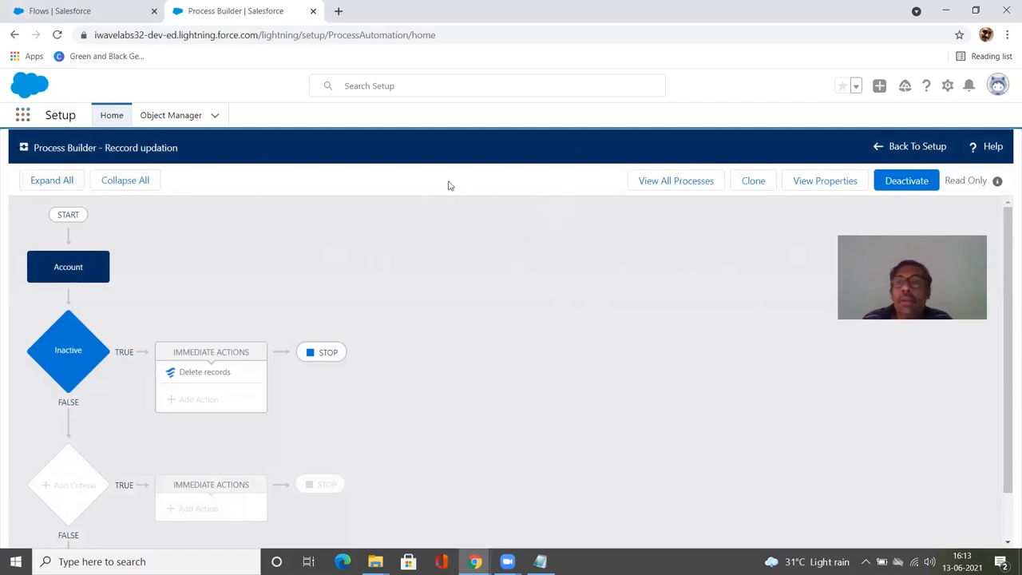
Step: Go back to Setup and open the Pharma App from the App Launcher
{"action": "left_click", "coordinate": [878, 147]}
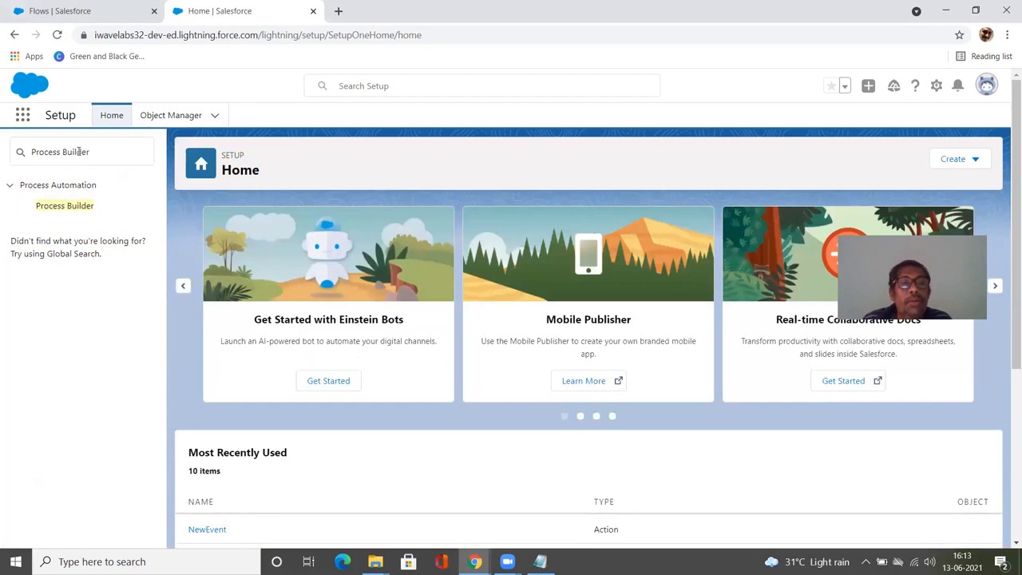
{"action": "left_click_drag", "start_coordinate": [94, 148], "coordinate": [24, 152]}
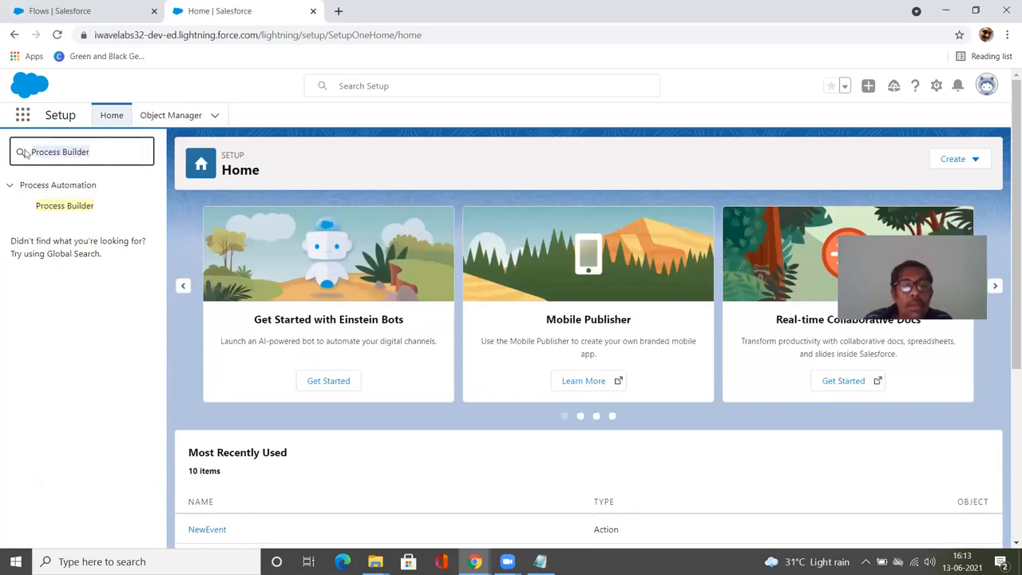
{"action": "key", "text": "BackSpace"}
{"action": "left_click", "coordinate": [22, 115]}
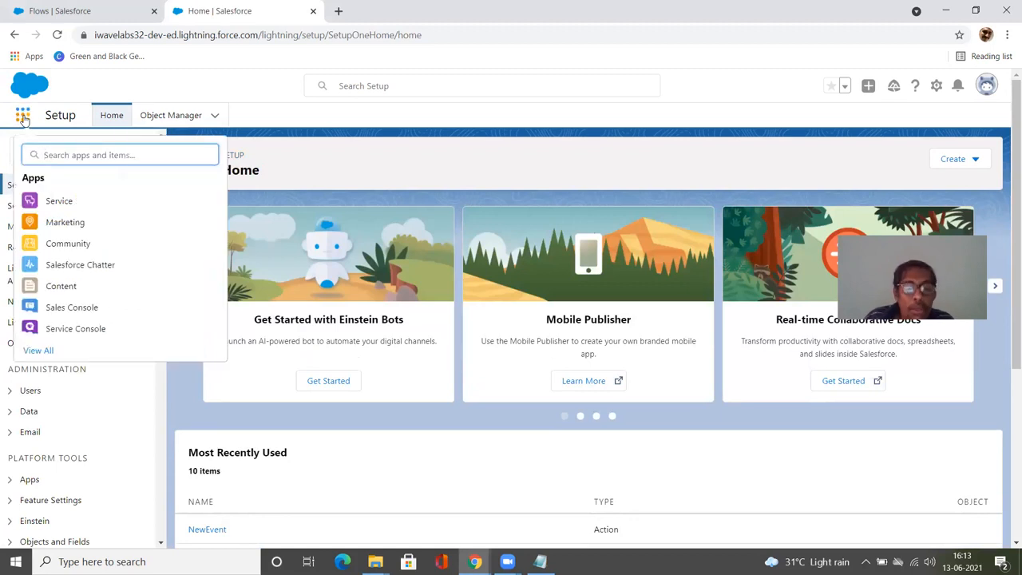
{"action": "type", "text": "Phar"}
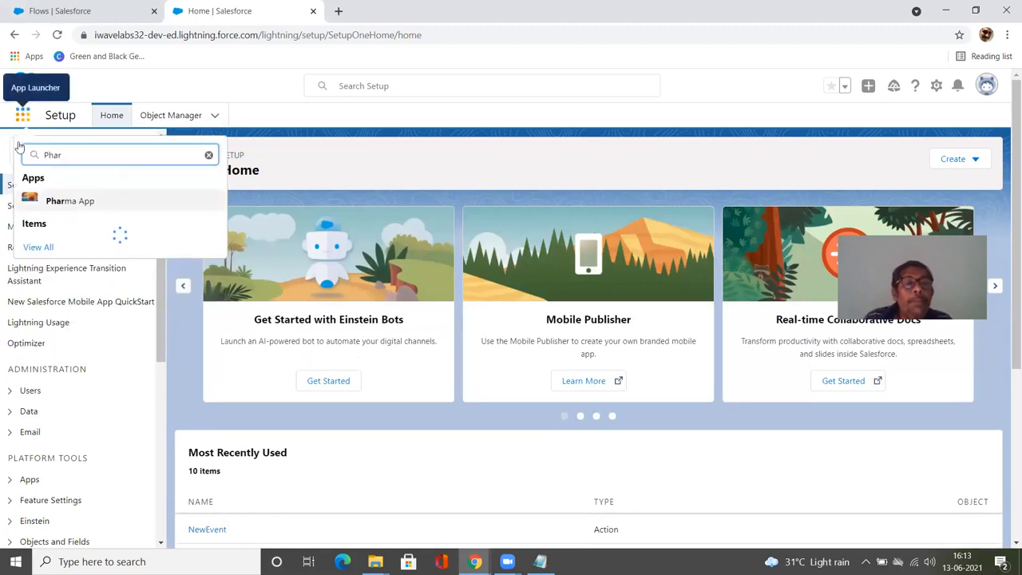
{"action": "left_click", "coordinate": [60, 201]}
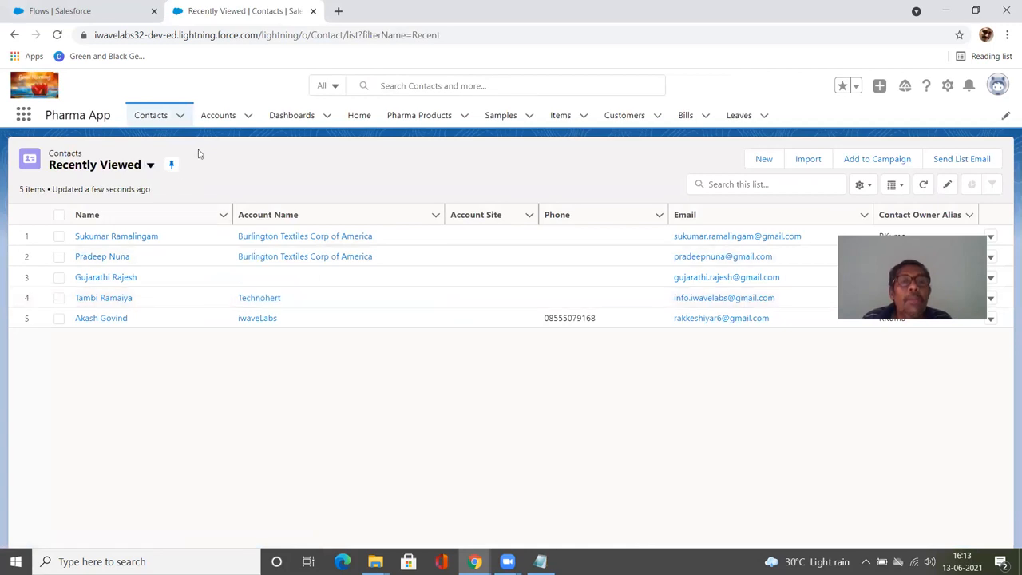
Step: Open the Accounts tab and switch the list view to All Accounts
{"action": "left_click", "coordinate": [217, 115]}
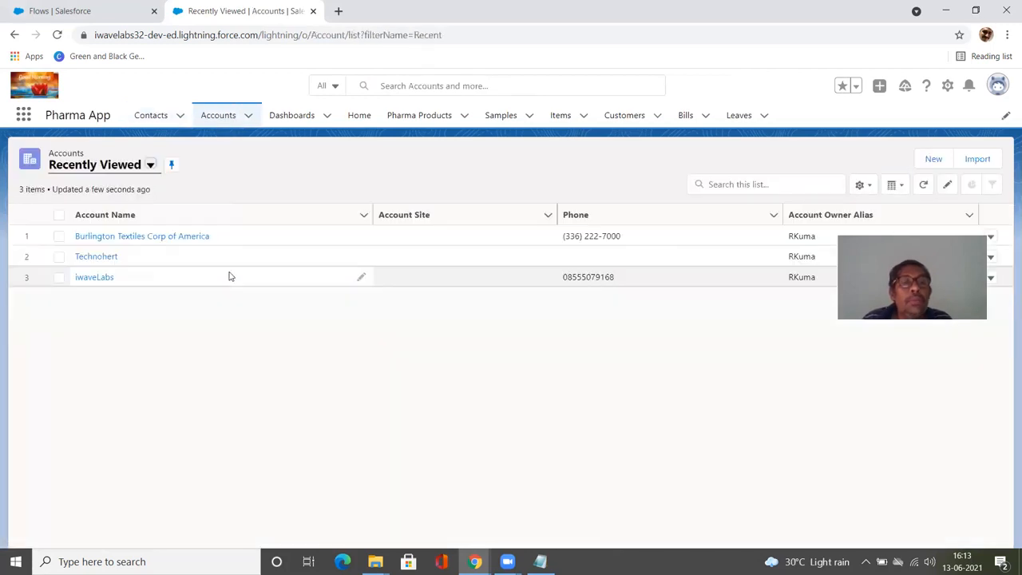
{"action": "left_click", "coordinate": [150, 165]}
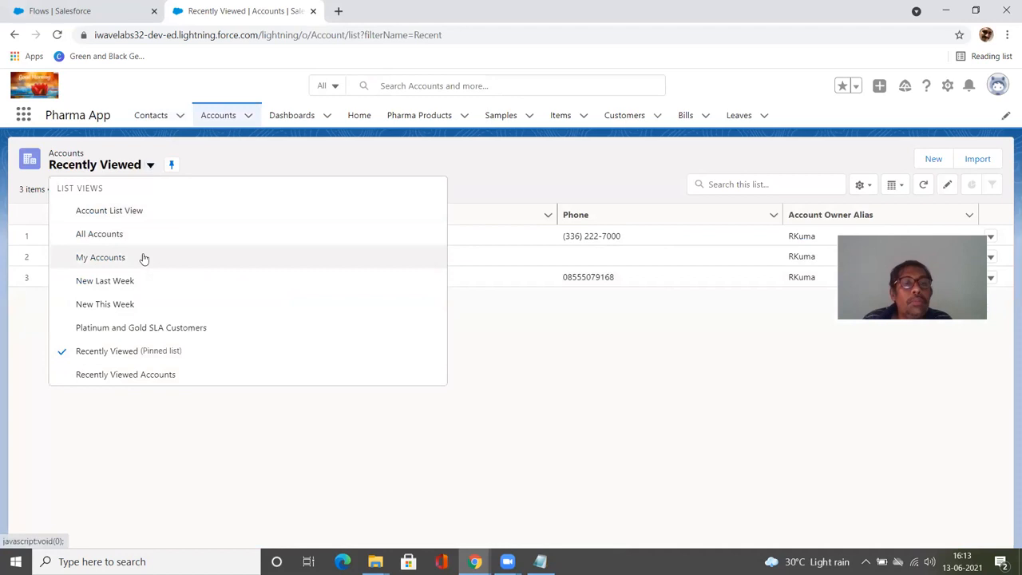
{"action": "left_click", "coordinate": [142, 236]}
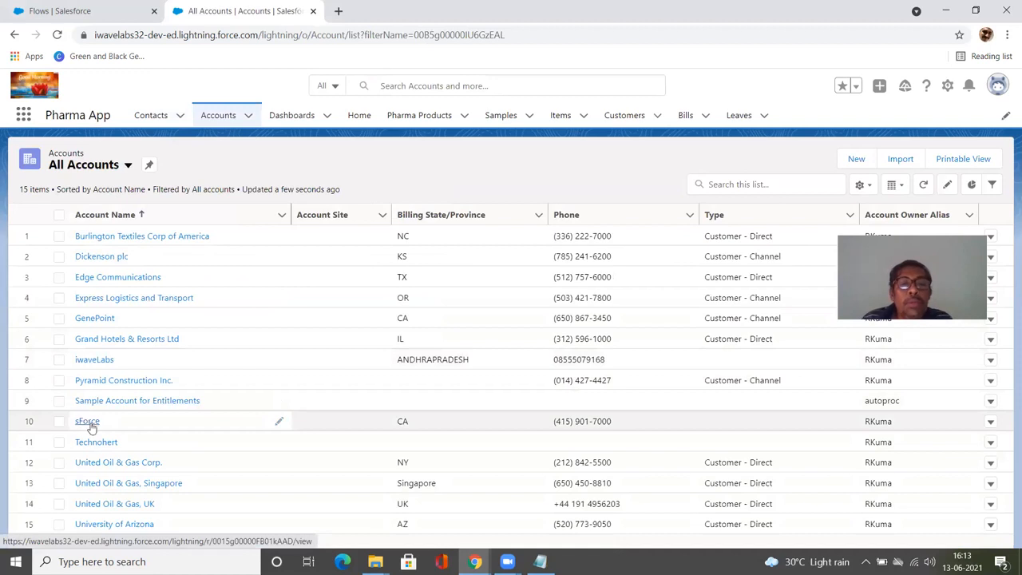
Step: Open the sForce account and review its related Contacts and Details
{"action": "left_click", "coordinate": [90, 423]}
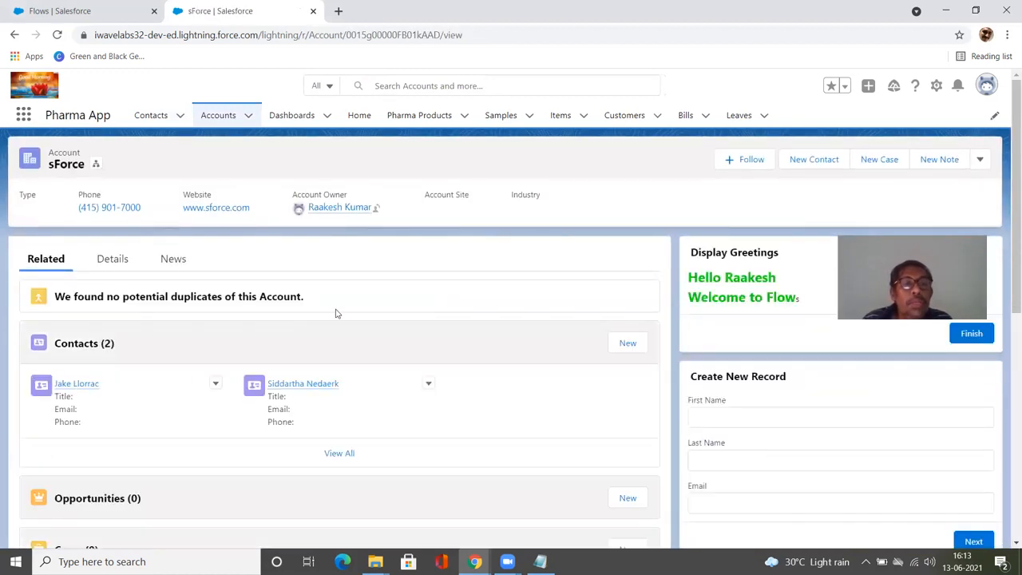
{"action": "scroll", "coordinate": [335, 313], "scroll_direction": "down", "scroll_amount": 1}
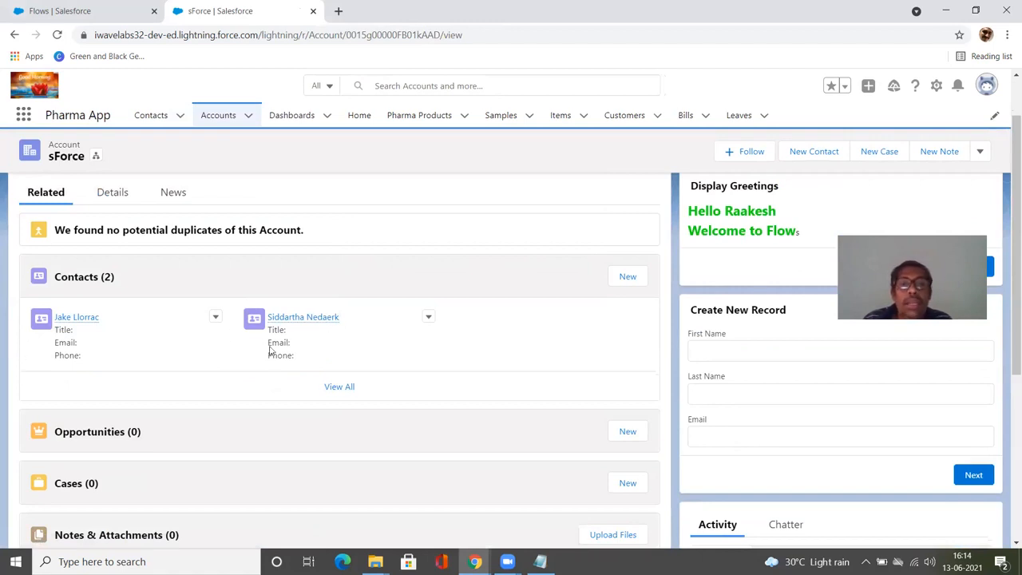
{"action": "left_click", "coordinate": [111, 195]}
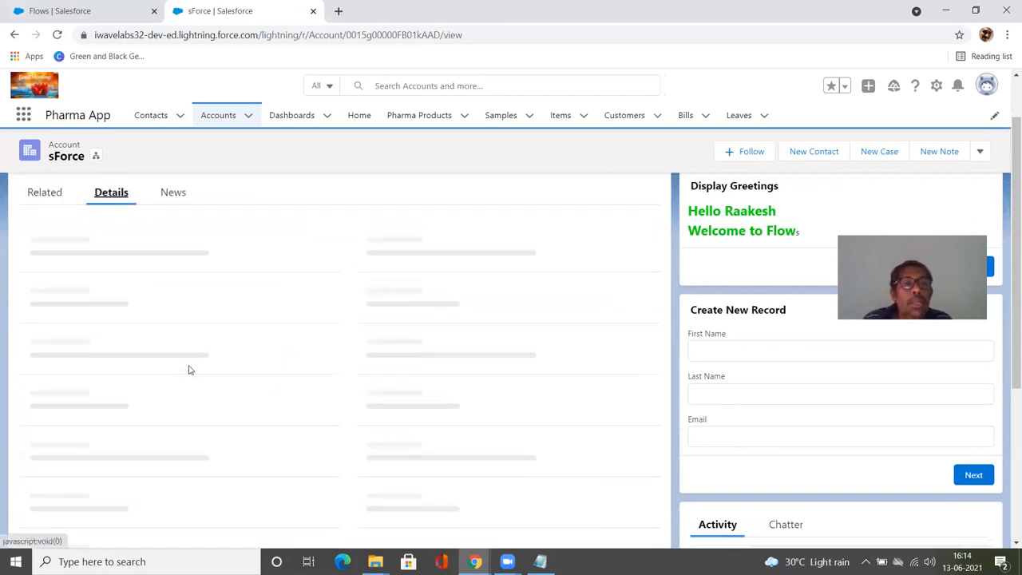
{"action": "left_click", "coordinate": [49, 200]}
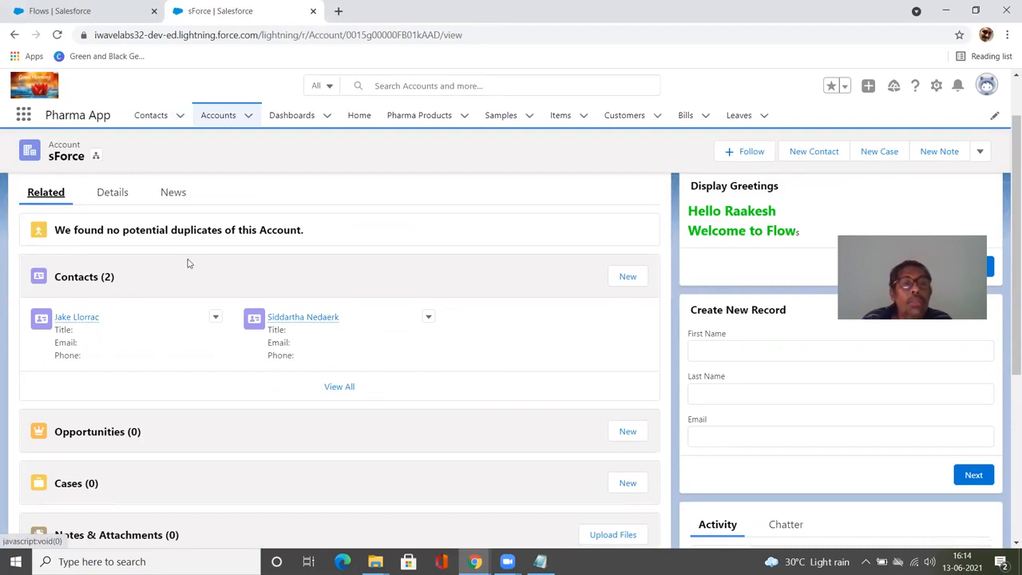
{"action": "left_click", "coordinate": [116, 198]}
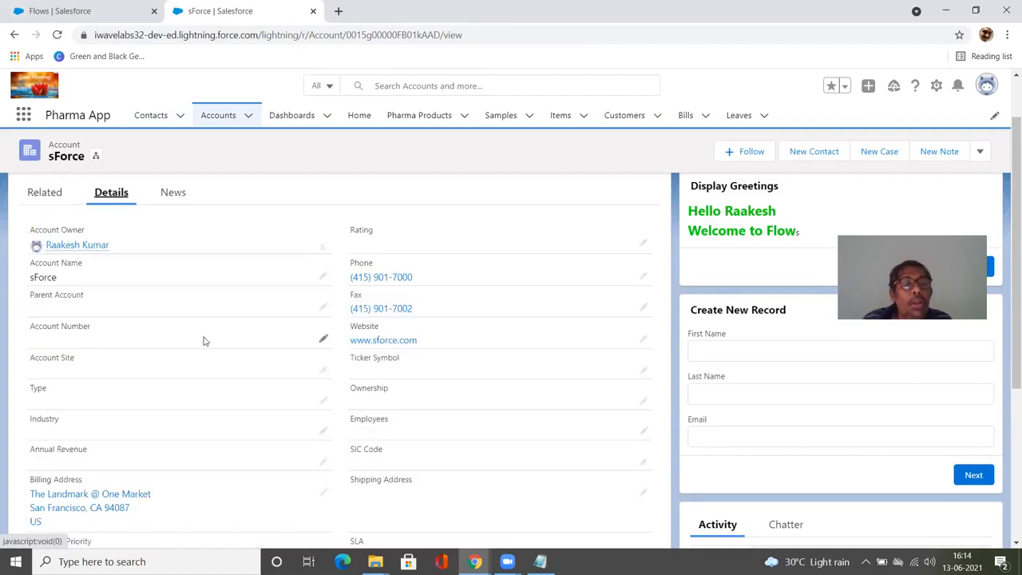
Step: Set the sForce account's Active field to No and save the record
{"action": "scroll", "coordinate": [204, 341], "scroll_direction": "down", "scroll_amount": 1}
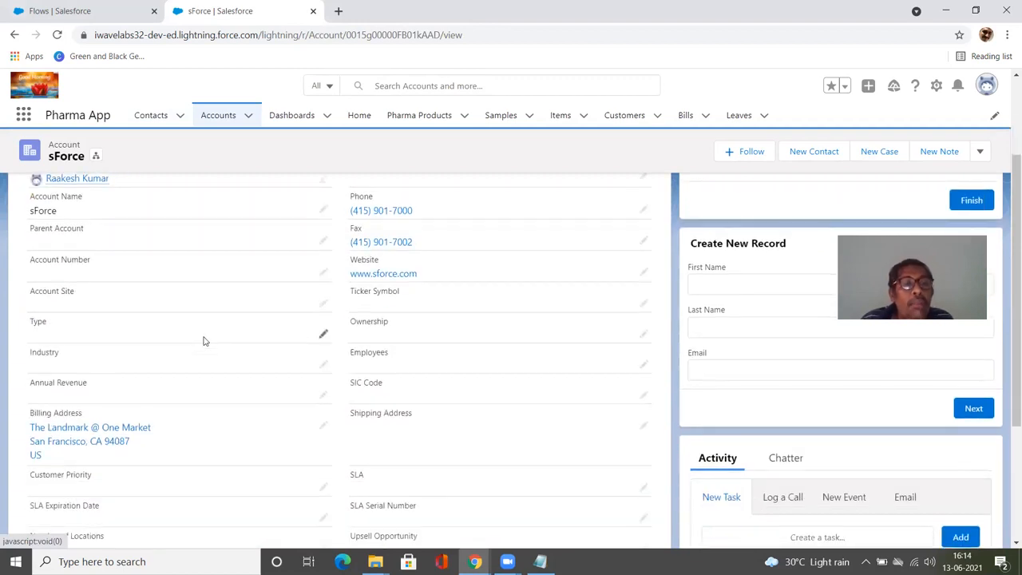
{"action": "scroll", "coordinate": [204, 341], "scroll_direction": "down", "scroll_amount": 1}
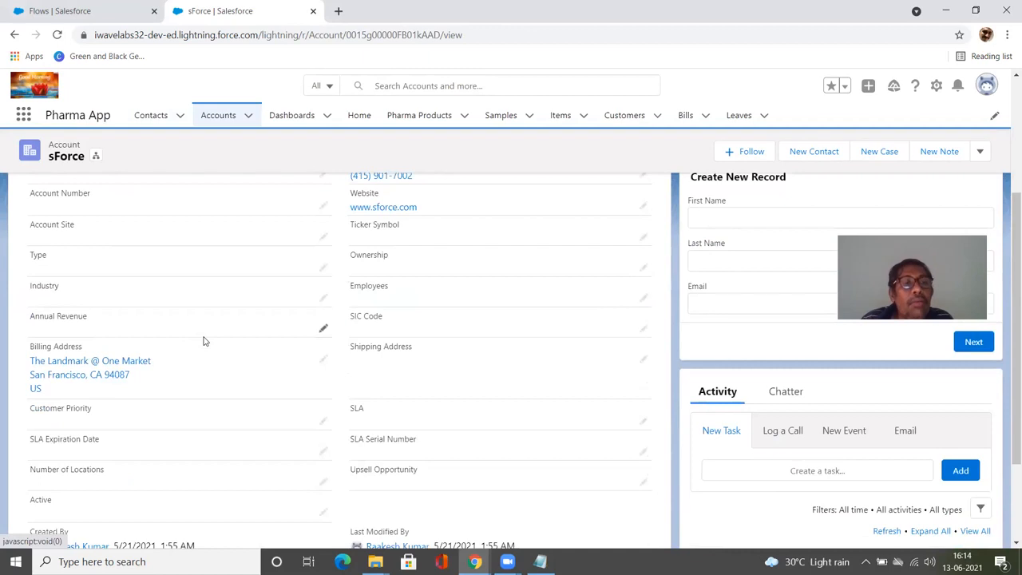
{"action": "scroll", "coordinate": [203, 340], "scroll_direction": "down", "scroll_amount": 1}
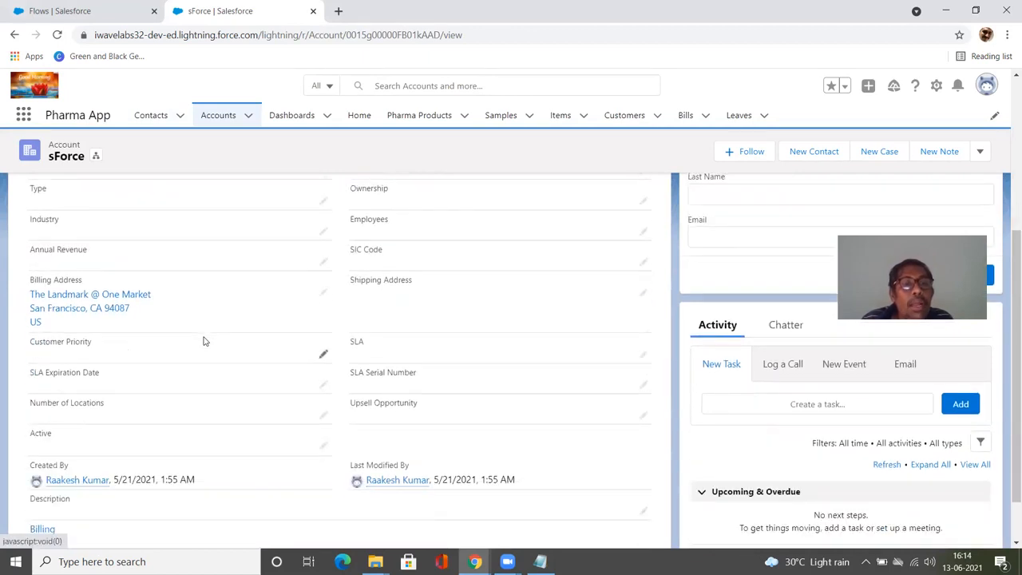
{"action": "left_click", "coordinate": [324, 448]}
{"action": "left_click", "coordinate": [177, 459]}
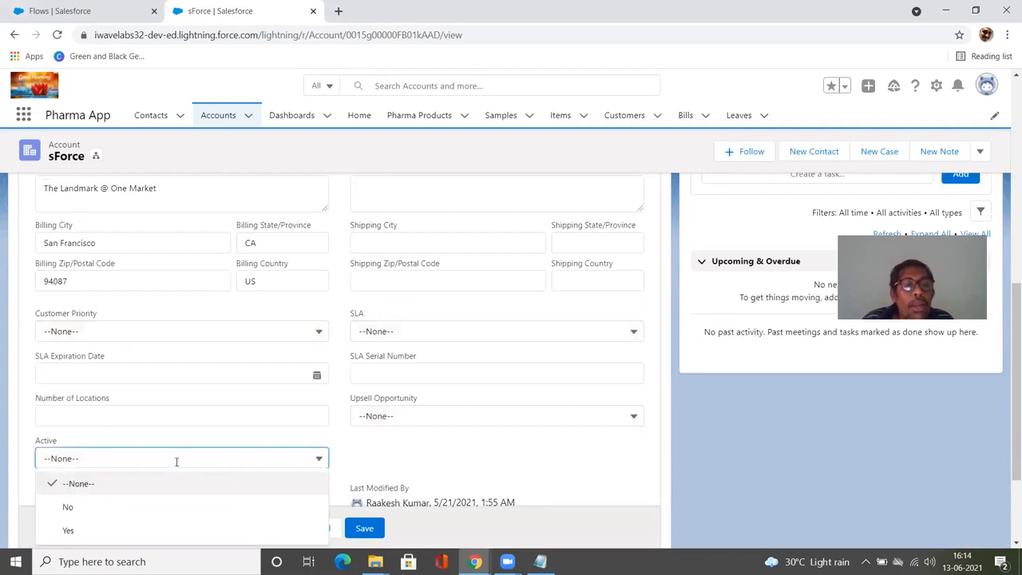
{"action": "left_click", "coordinate": [157, 505]}
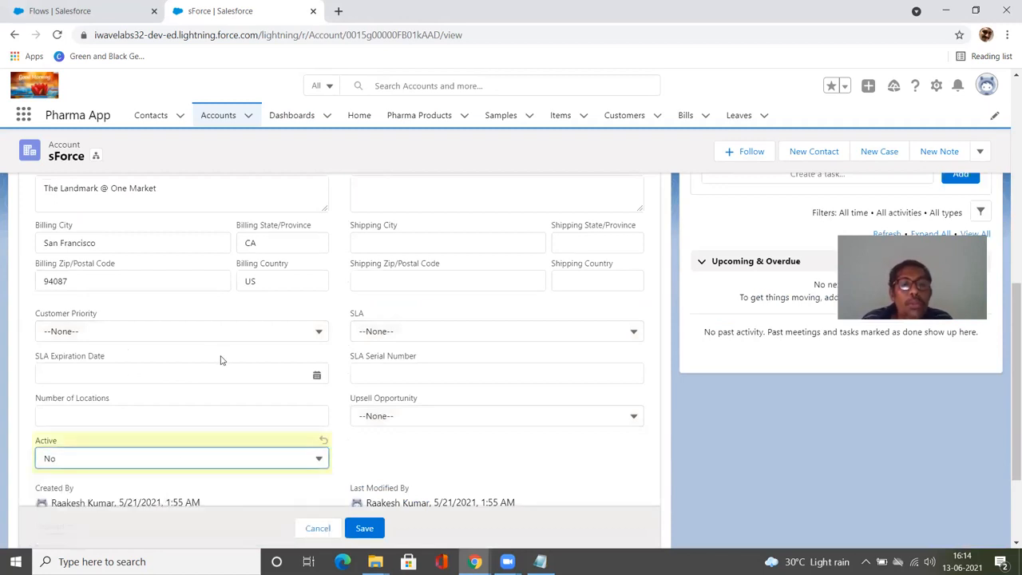
{"action": "scroll", "coordinate": [221, 360], "scroll_direction": "down", "scroll_amount": 2}
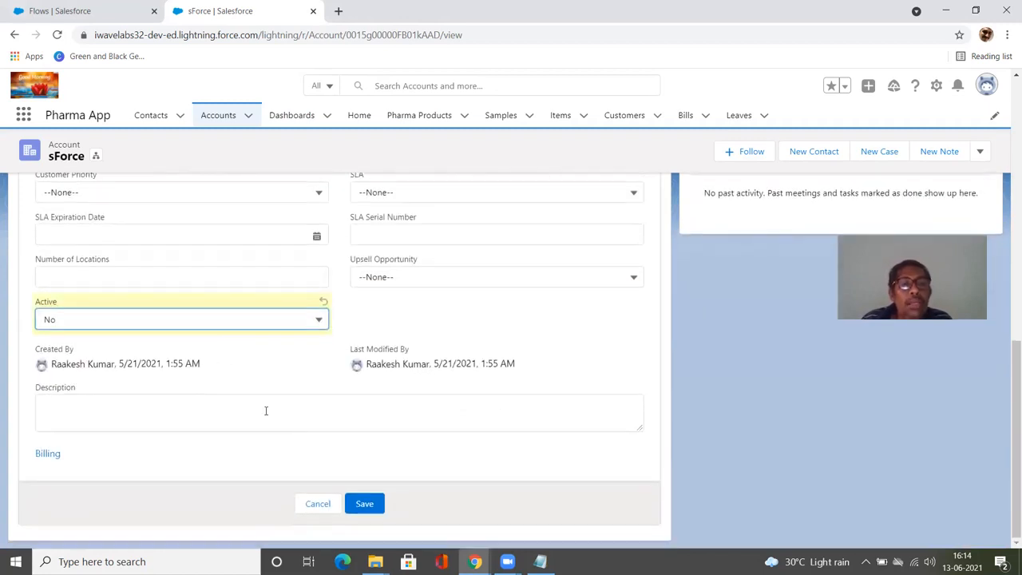
{"action": "left_click", "coordinate": [365, 501]}
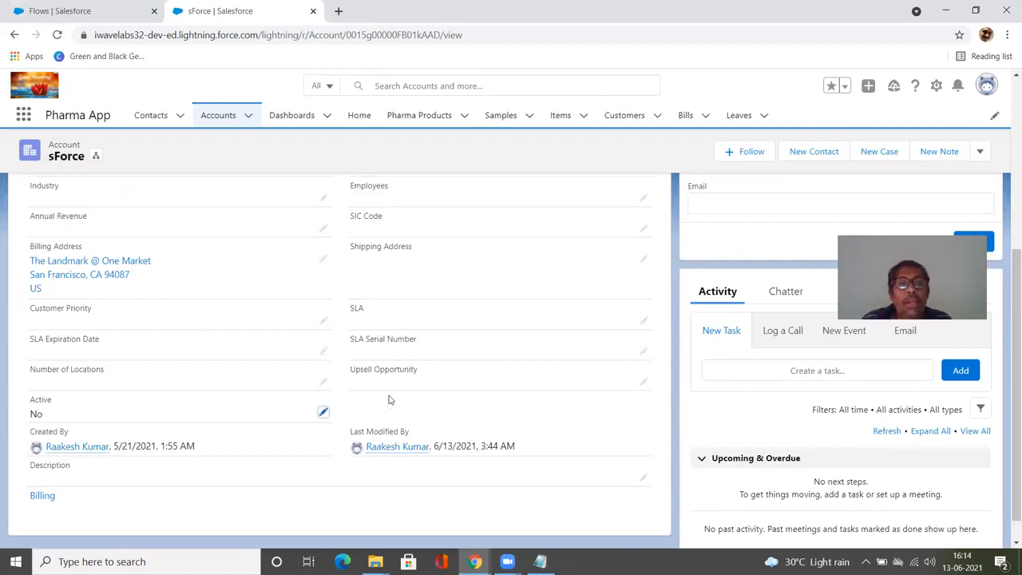
Step: Open the full Contacts related list of the sForce account
{"action": "scroll", "coordinate": [389, 399], "scroll_direction": "up", "scroll_amount": 4}
{"action": "left_click", "coordinate": [29, 260]}
{"action": "left_click", "coordinate": [106, 344]}
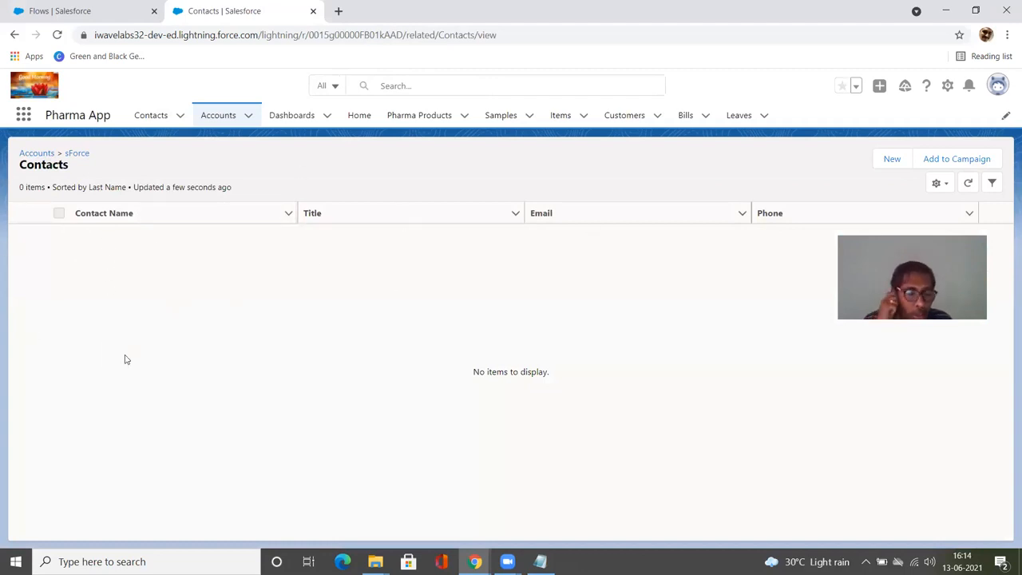
Step: Reopen the sForce account from Accounts and review its related Contacts and Active field in Details
{"action": "left_click", "coordinate": [205, 116]}
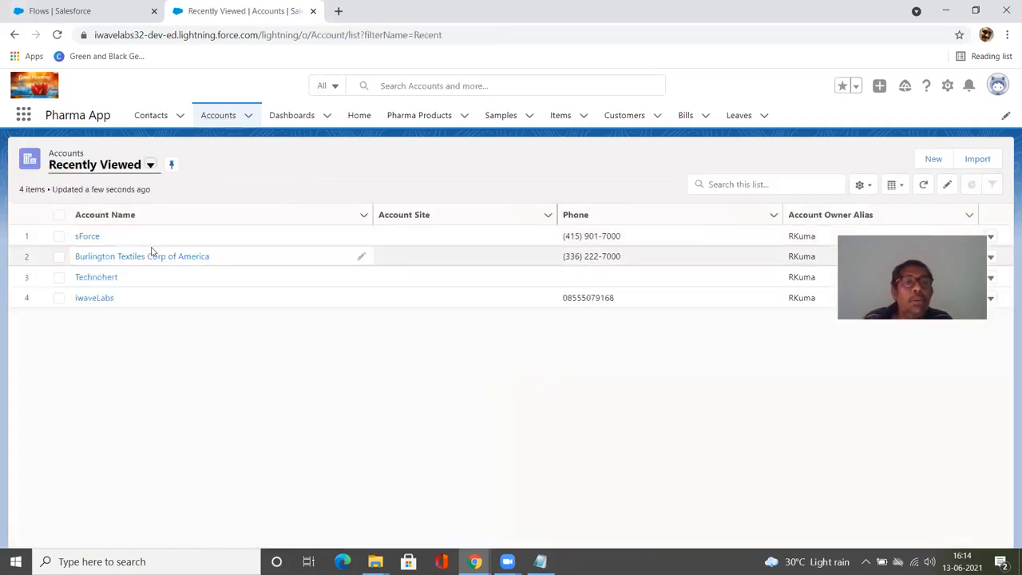
{"action": "left_click", "coordinate": [91, 237]}
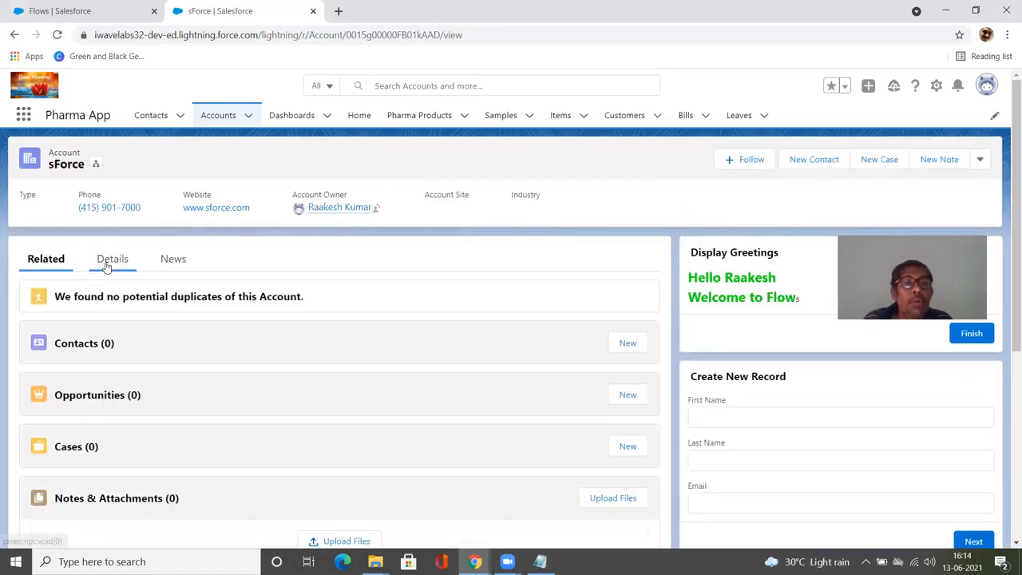
{"action": "left_click", "coordinate": [110, 263]}
{"action": "left_click", "coordinate": [44, 260]}
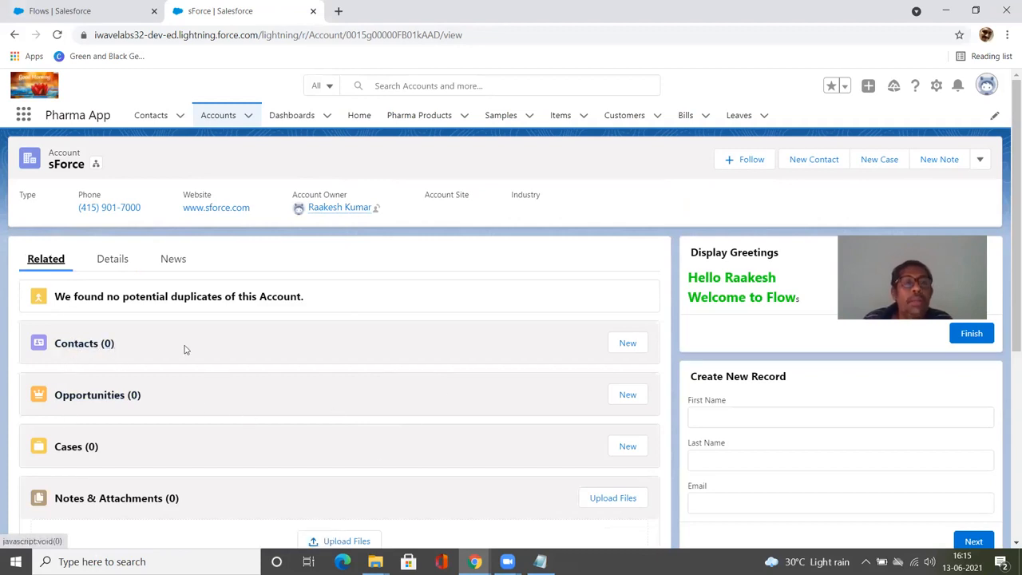
{"action": "left_click", "coordinate": [124, 268]}
{"action": "scroll", "coordinate": [140, 433], "scroll_direction": "down", "scroll_amount": 2}
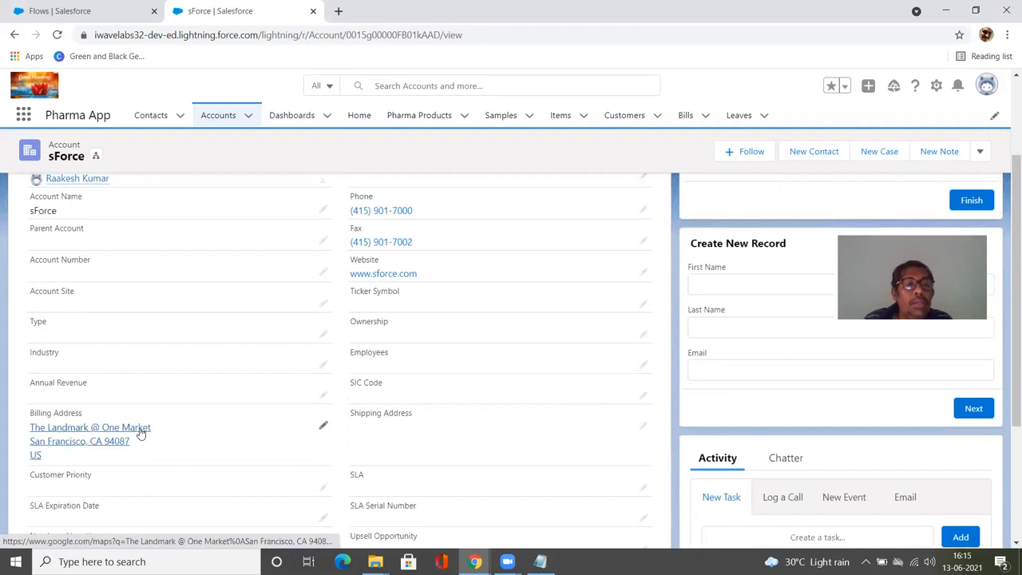
{"action": "scroll", "coordinate": [140, 431], "scroll_direction": "down", "scroll_amount": 2}
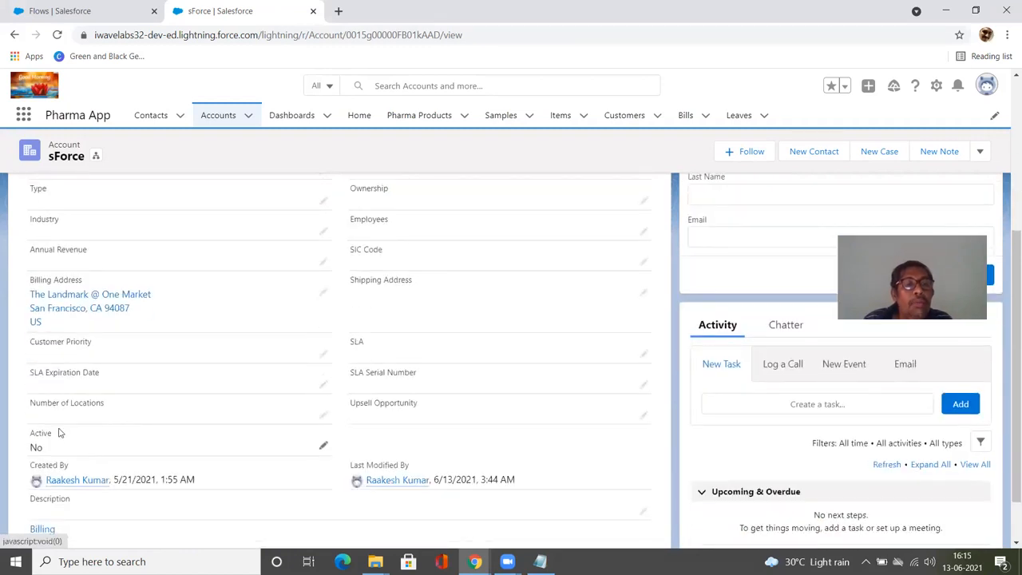
{"action": "scroll", "coordinate": [45, 444], "scroll_direction": "up", "scroll_amount": 4}
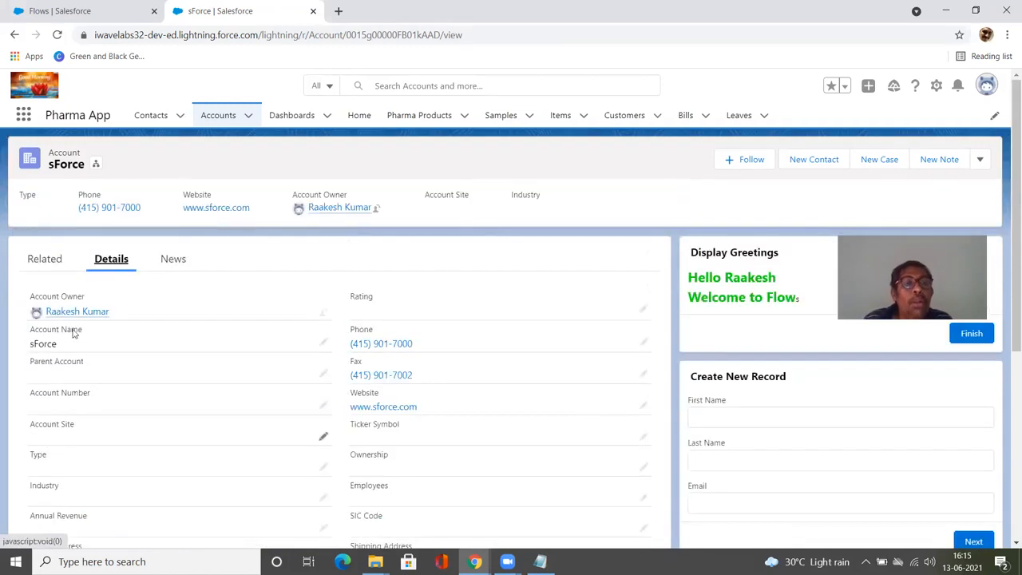
{"action": "left_click", "coordinate": [47, 261]}
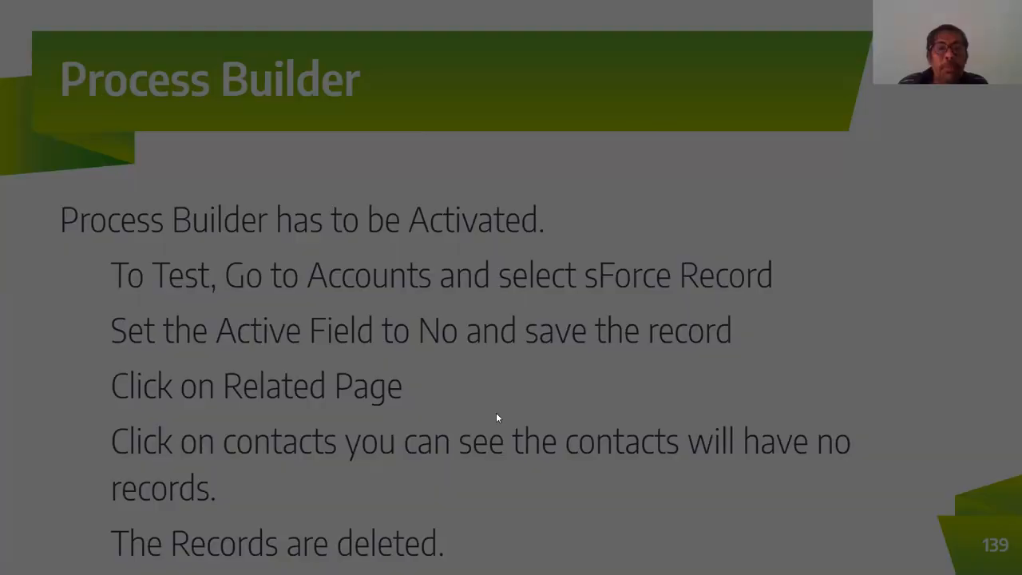
{"action": "key", "text": "Right"}
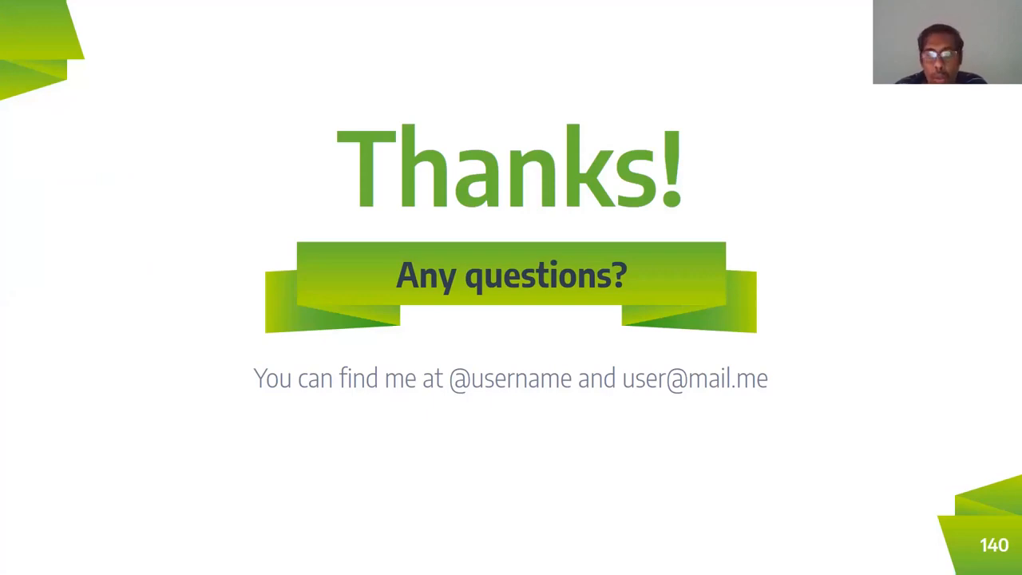
{"action": "key", "text": "Right"}
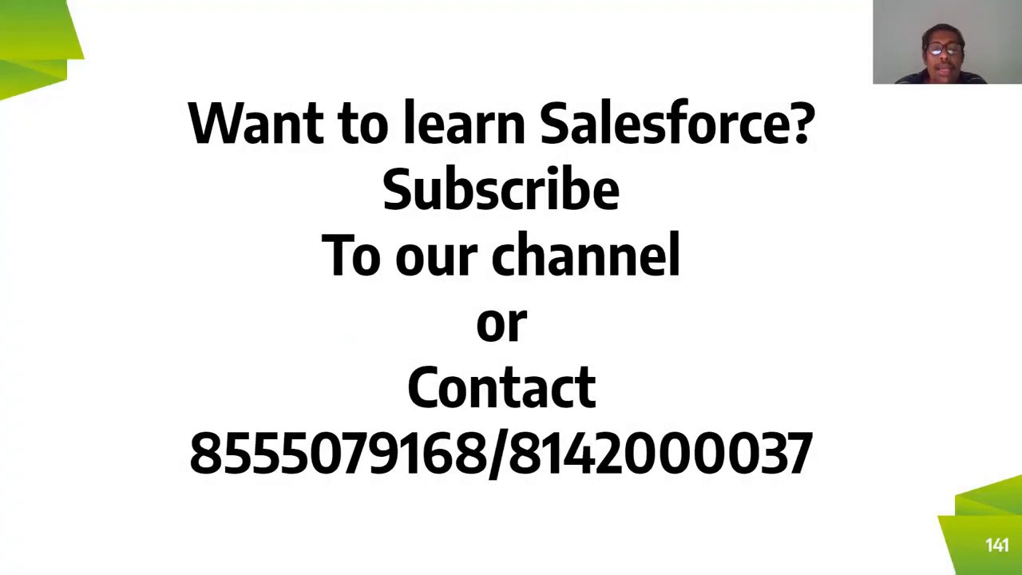